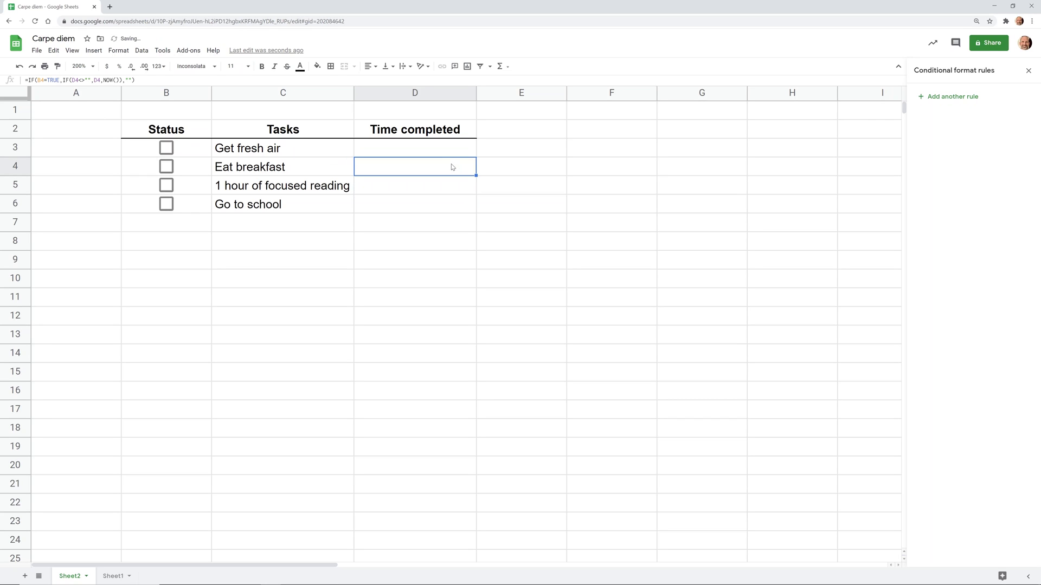
- Tick Eat breakfast in B4 so it is struck through and stamped with its completion time
{"action": "left_click", "coordinate": [166, 167]}
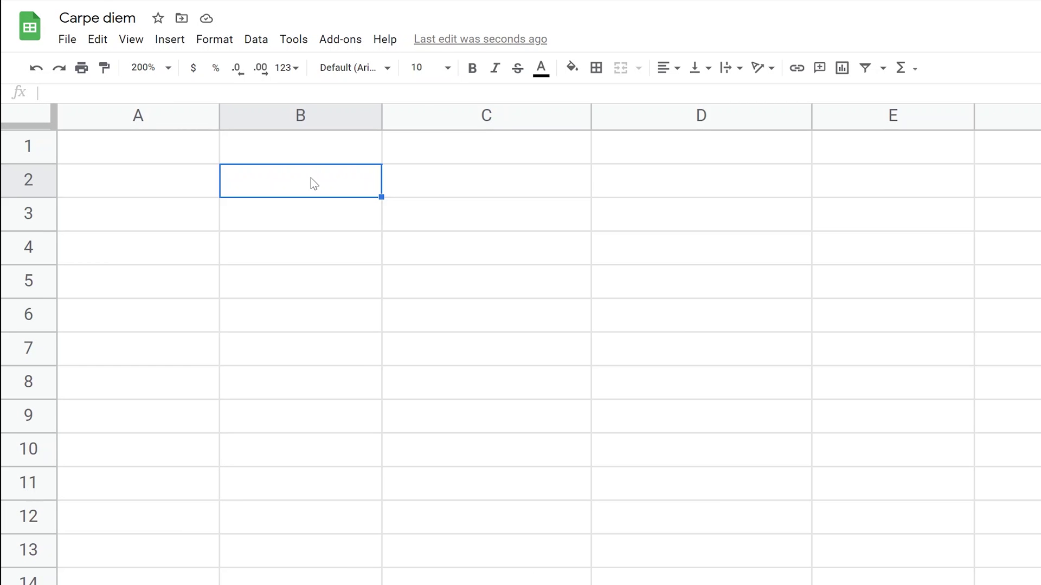
- Enter the headers Status in B2, Tasks in C2 and Time completed in D2
{"action": "type", "text": "S"}
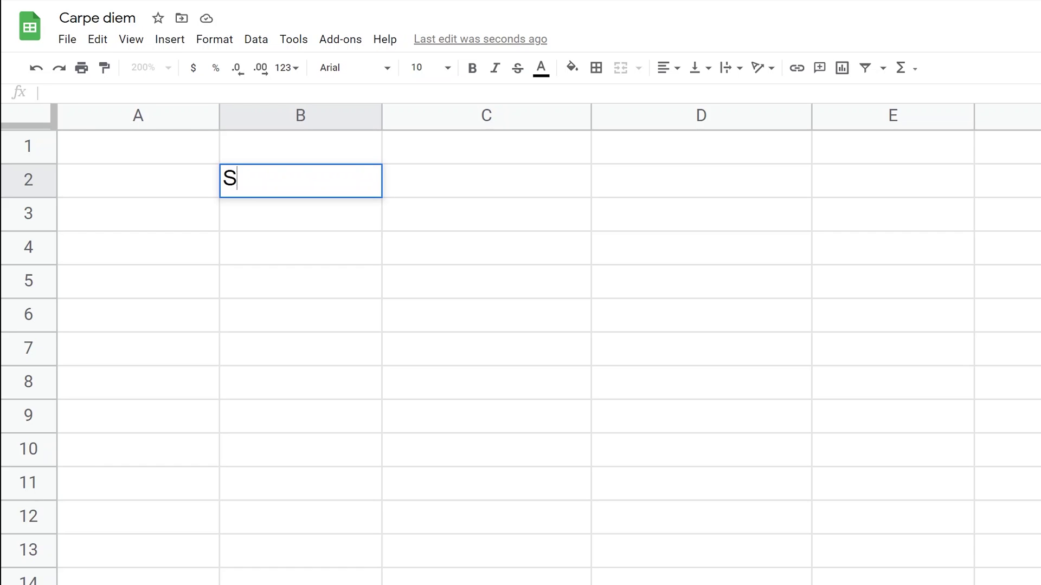
{"action": "type", "text": "tatus"}
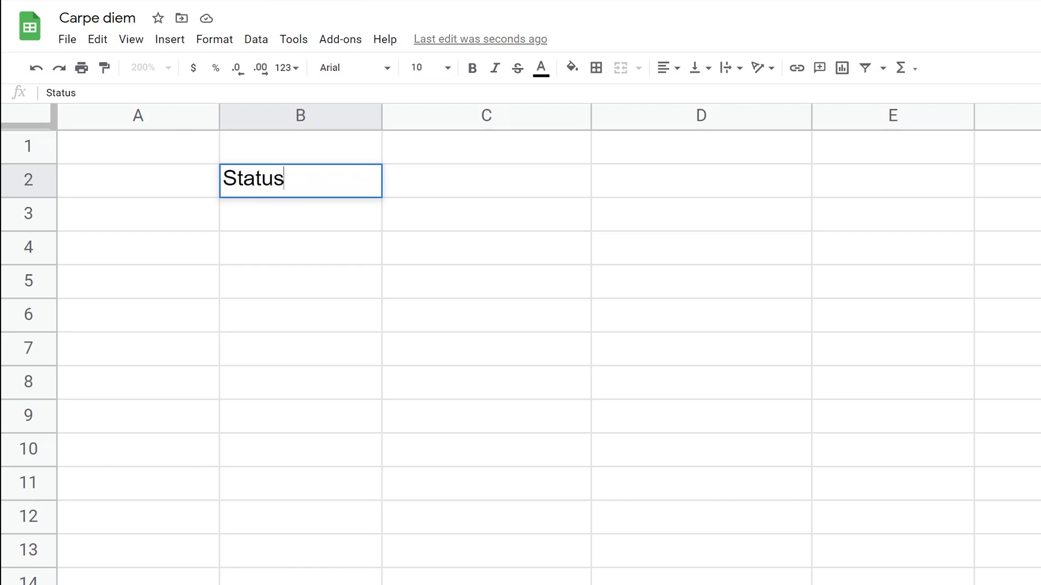
{"action": "key", "text": "Tab"}
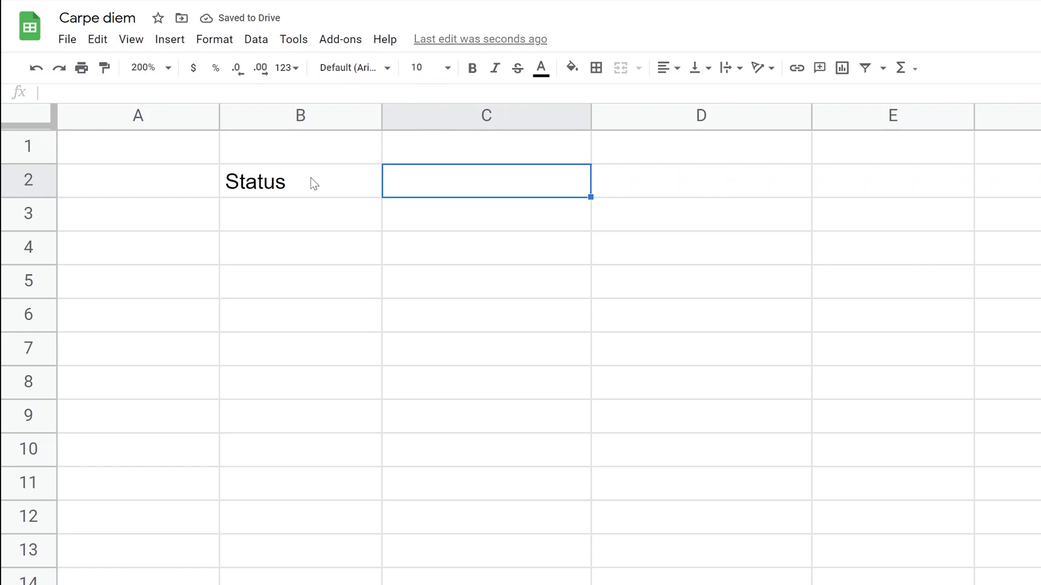
{"action": "type", "text": "Tasks"}
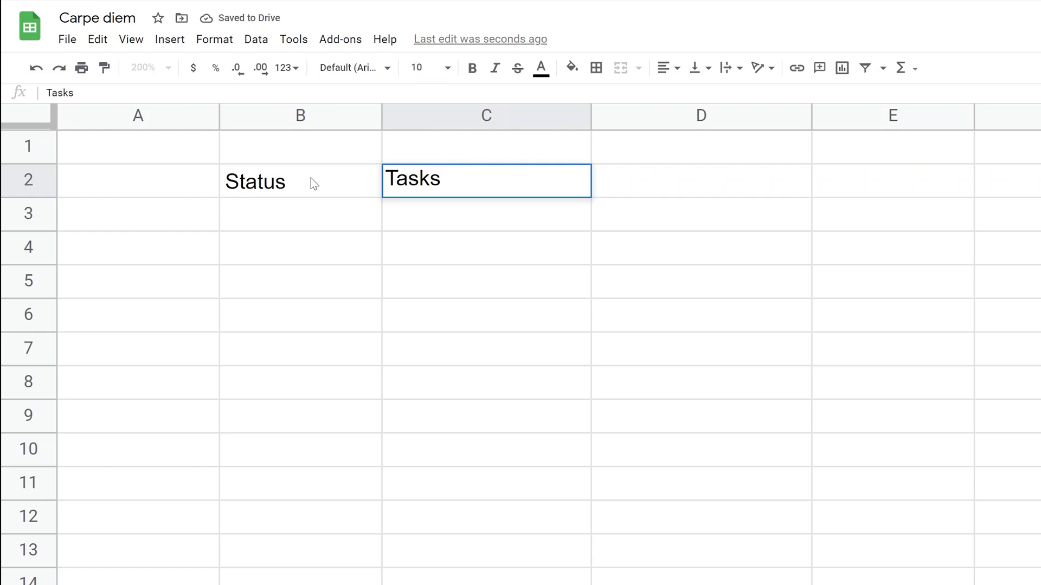
{"action": "key", "text": "Tab"}
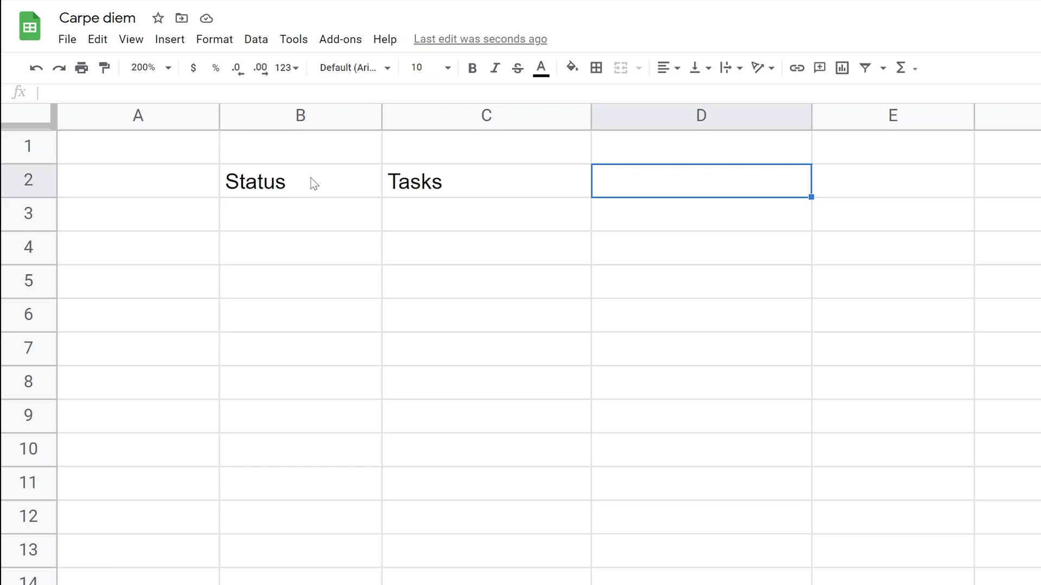
{"action": "type", "text": "Time completed"}
{"action": "key", "text": "Return"}
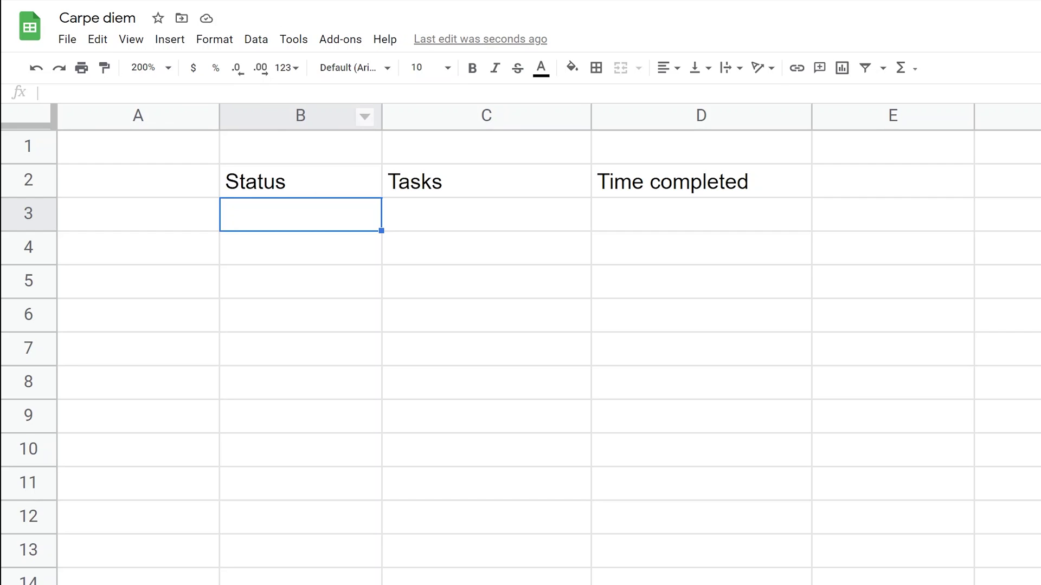
- Insert a checkbox in B3 and test ticking and unticking it
{"action": "left_click", "coordinate": [178, 39]}
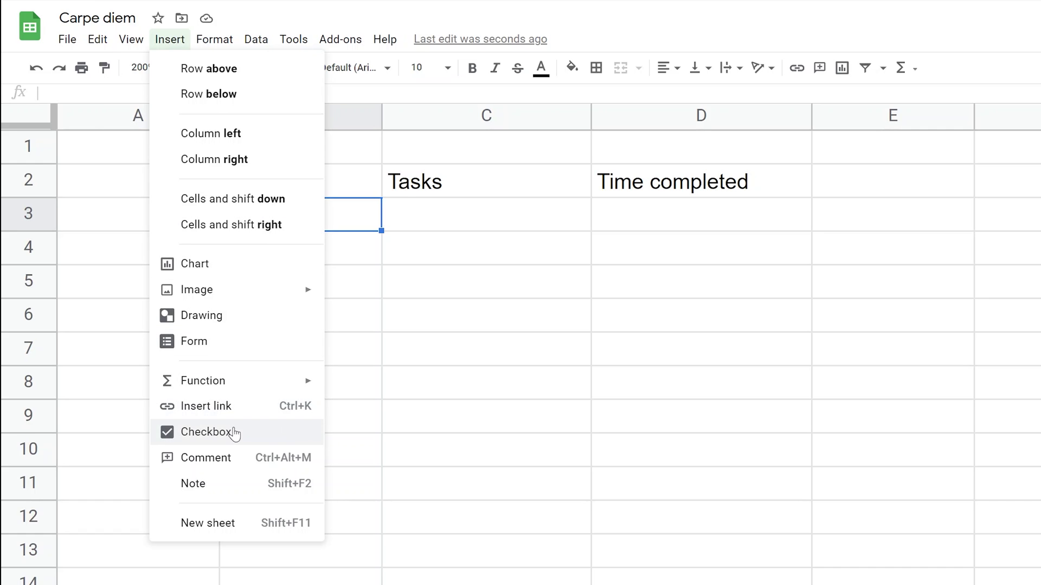
{"action": "left_click", "coordinate": [206, 432]}
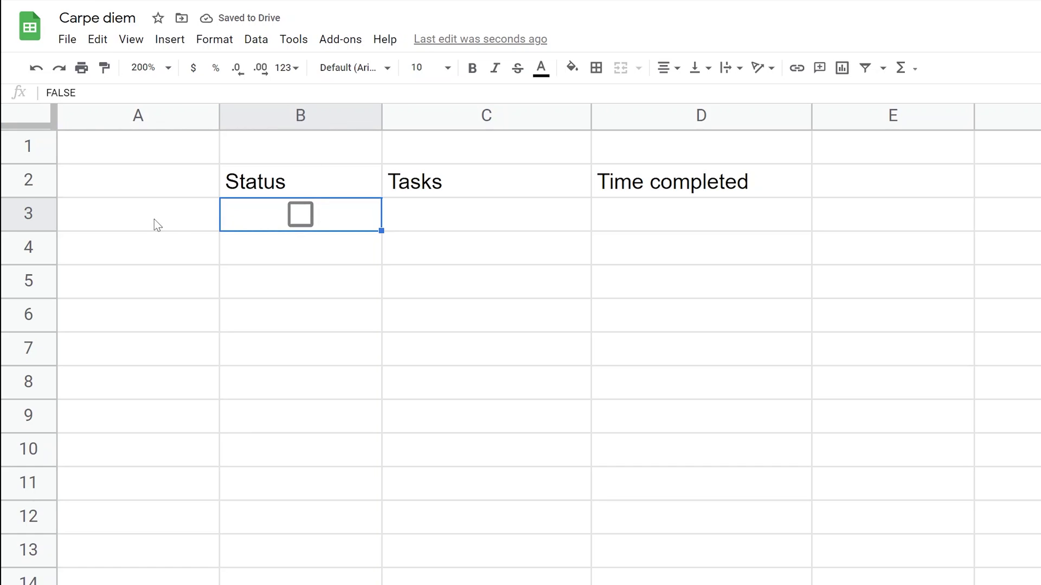
{"action": "left_click", "coordinate": [302, 219]}
{"action": "left_click", "coordinate": [301, 219]}
{"action": "left_click", "coordinate": [302, 219]}
{"action": "left_click", "coordinate": [301, 218]}
- Add checkboxes to B4:B6 so B3 through B6 all hold checkboxes
{"action": "left_click_drag", "start_coordinate": [318, 245], "coordinate": [318, 316]}
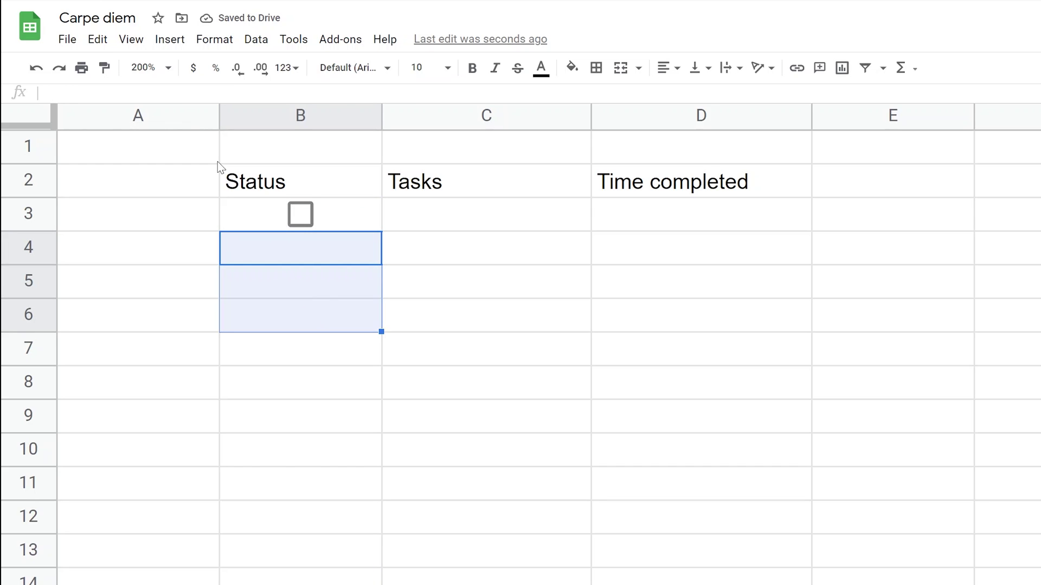
{"action": "left_click", "coordinate": [170, 40]}
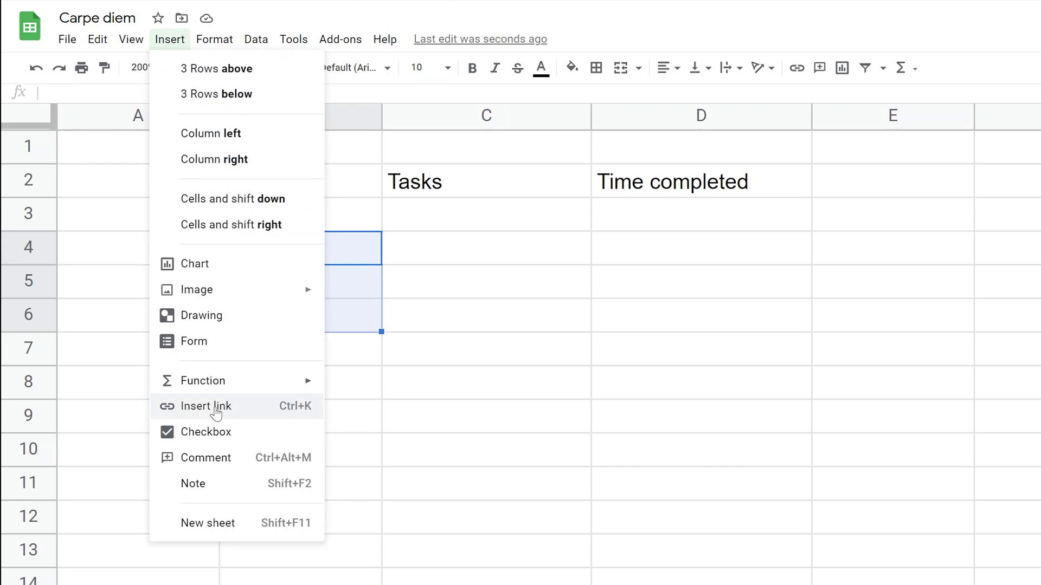
{"action": "left_click", "coordinate": [217, 432]}
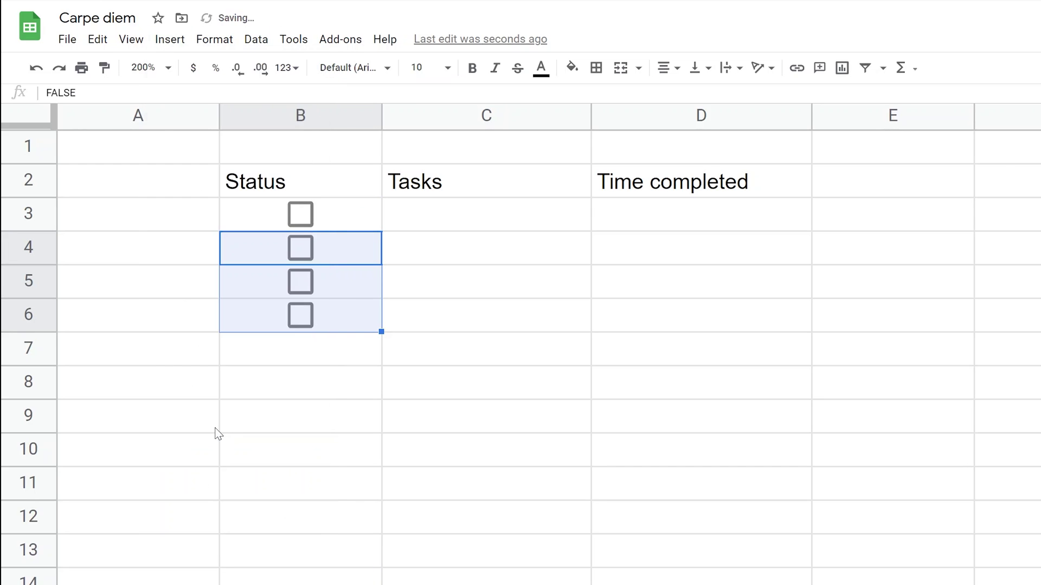
{"action": "left_click", "coordinate": [327, 282]}
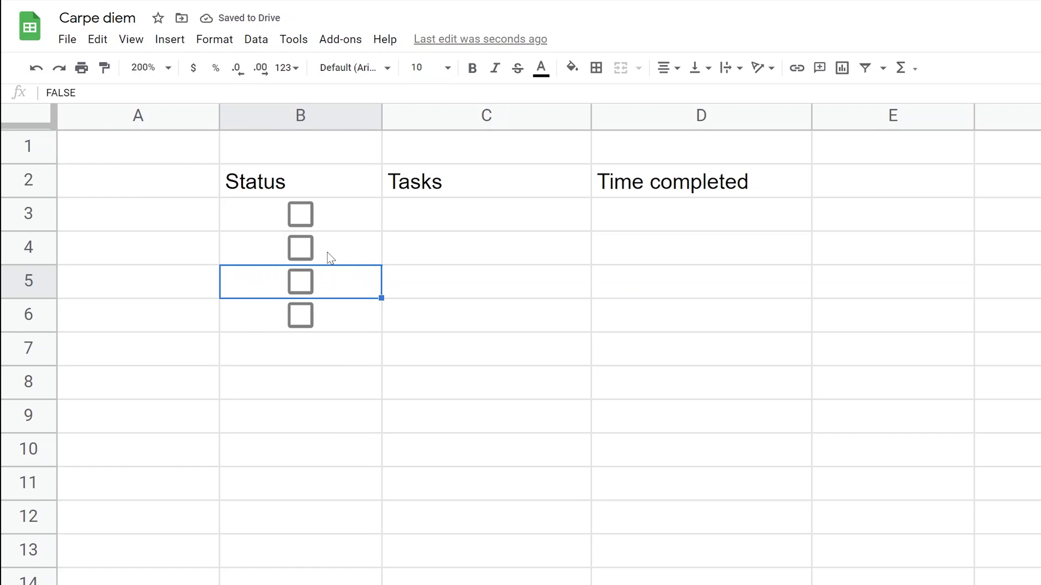
{"action": "left_click", "coordinate": [360, 214]}
{"action": "left_click", "coordinate": [352, 249]}
{"action": "left_click", "coordinate": [352, 282]}
{"action": "left_click", "coordinate": [358, 318]}
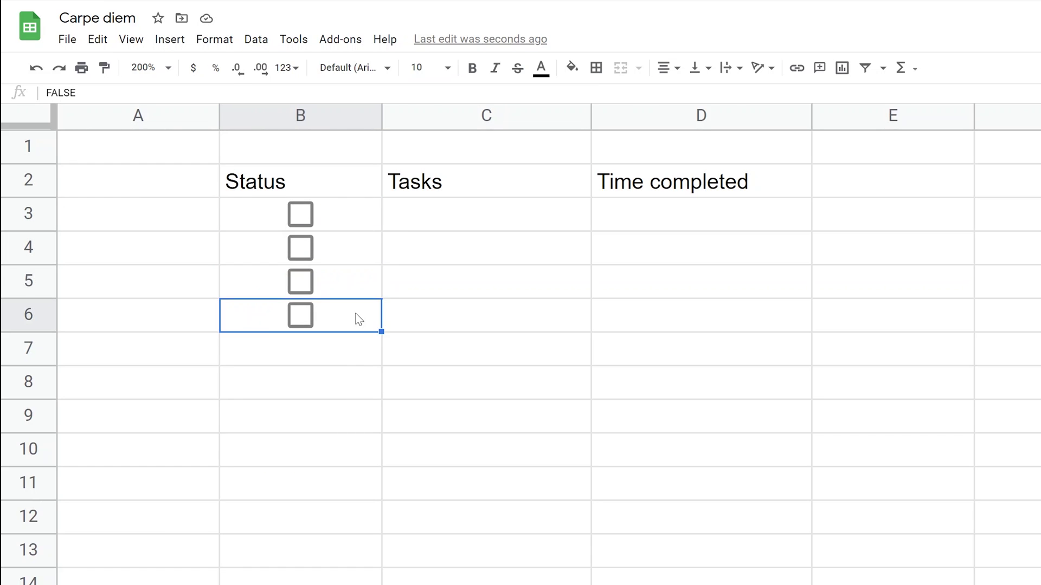
- List Get fresh air, Eat breakfast, 1 hour of focused reading, Go to school in C3:C6 and auto-fit column C
{"action": "left_click", "coordinate": [431, 228]}
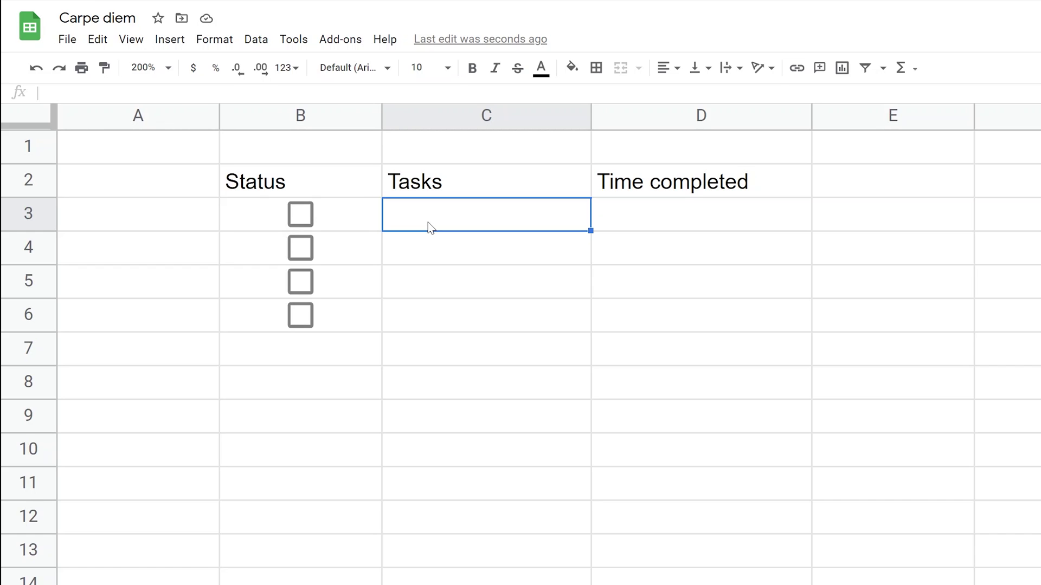
{"action": "type", "text": "Get fr"}
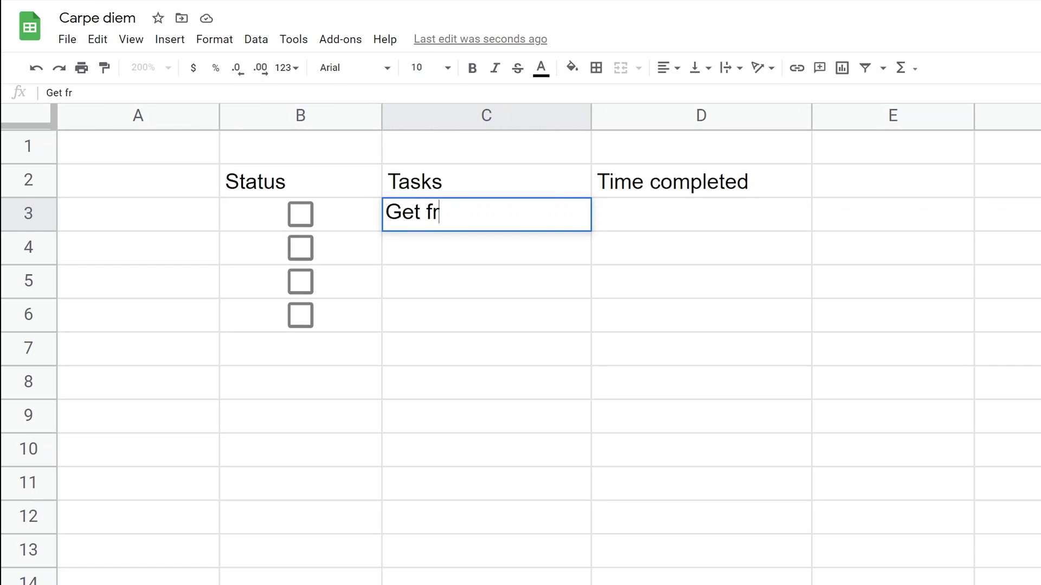
{"action": "type", "text": "esh air"}
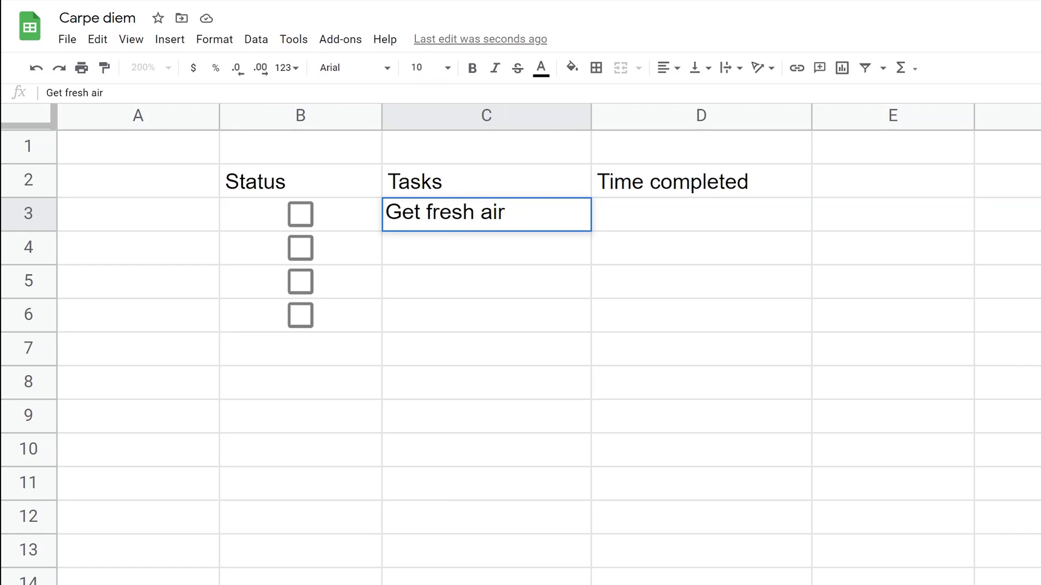
{"action": "key", "text": "Return"}
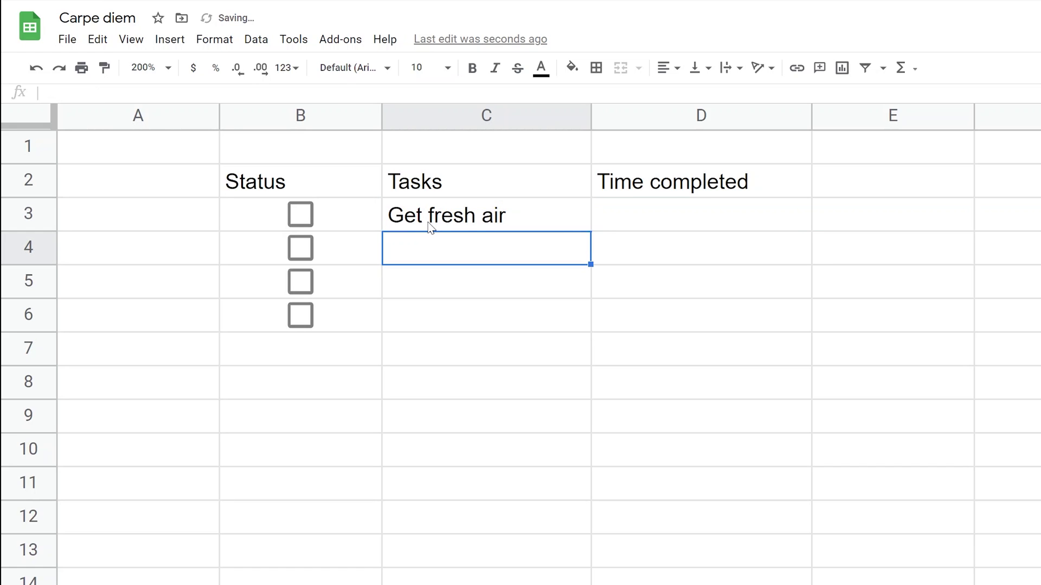
{"action": "type", "text": "Eat breakfast"}
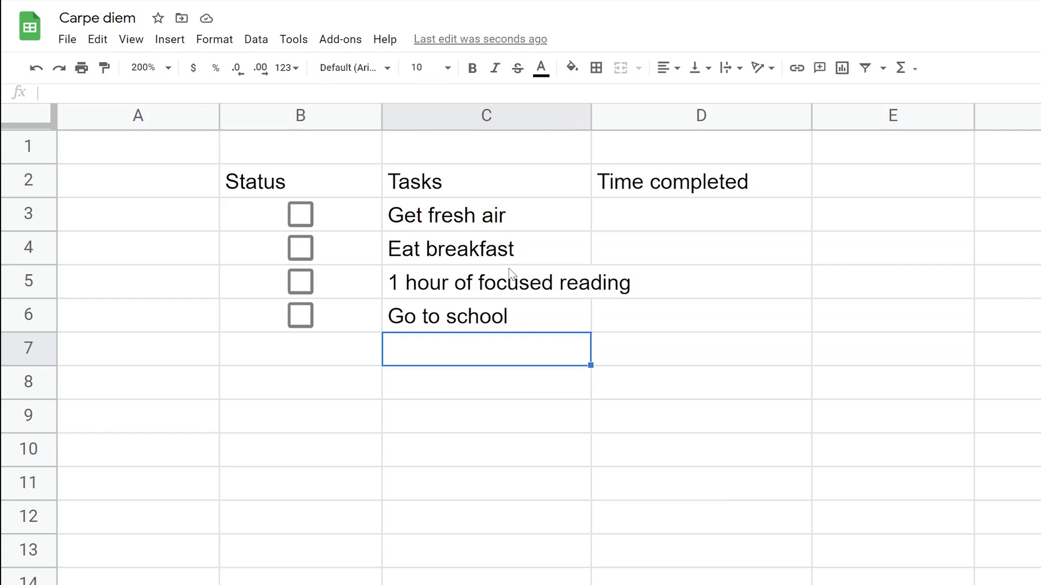
{"action": "left_click", "coordinate": [510, 281]}
{"action": "mouse_move", "coordinate": [571, 118]}
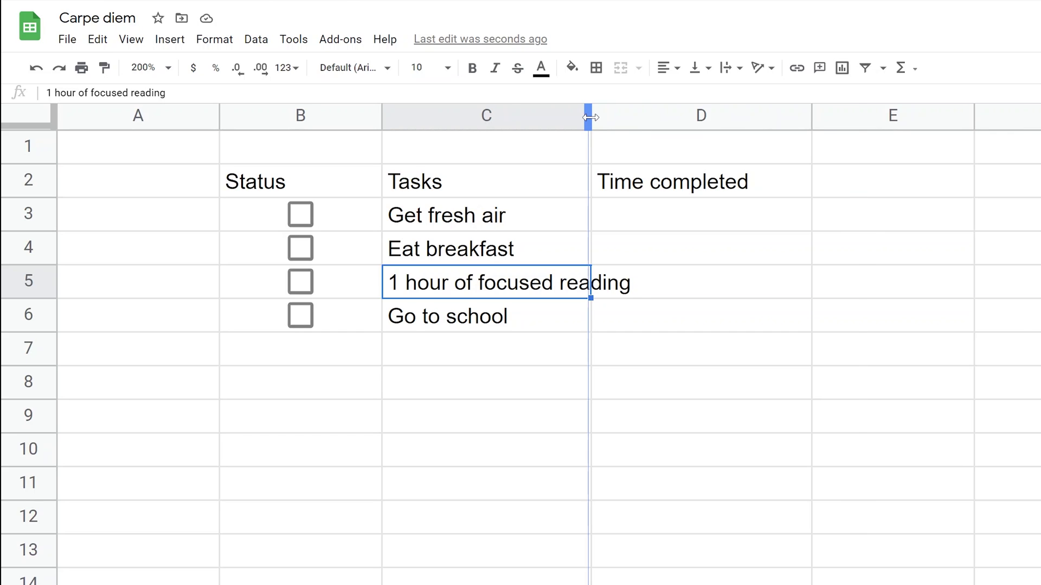
{"action": "double_click", "coordinate": [588, 117]}
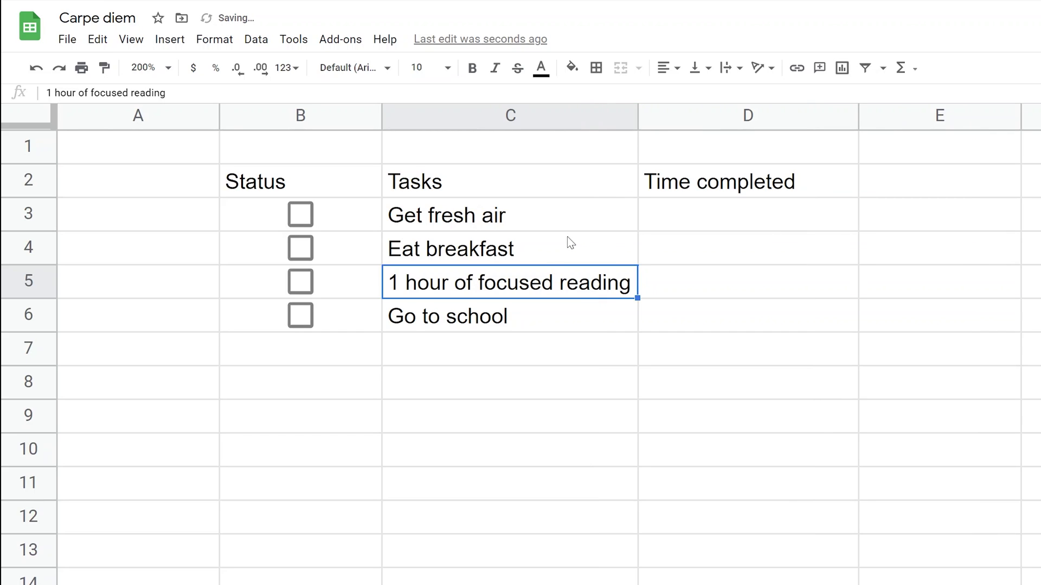
- Make the B2:D2 header texts bold and centred
{"action": "left_click", "coordinate": [567, 305]}
{"action": "left_click", "coordinate": [567, 290]}
{"action": "left_click", "coordinate": [358, 241]}
{"action": "left_click", "coordinate": [354, 192]}
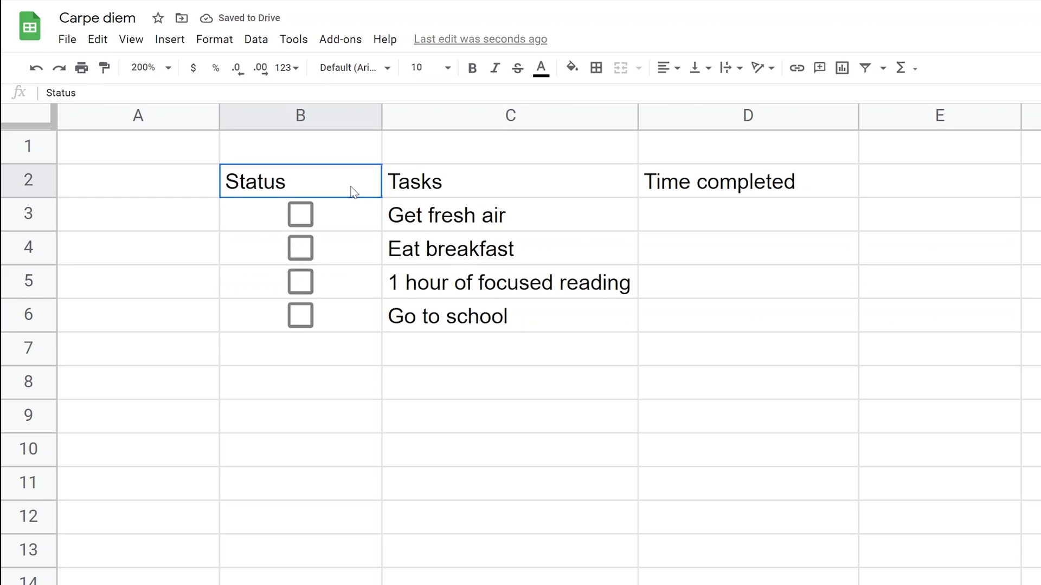
{"action": "left_click_drag", "start_coordinate": [353, 193], "coordinate": [427, 187]}
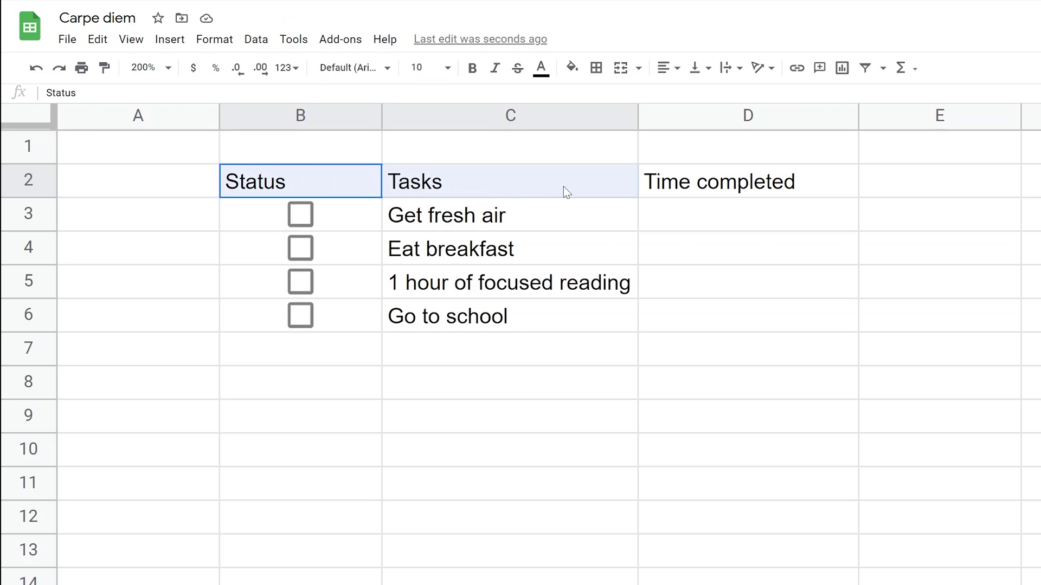
{"action": "left_click_drag", "start_coordinate": [632, 188], "coordinate": [664, 187]}
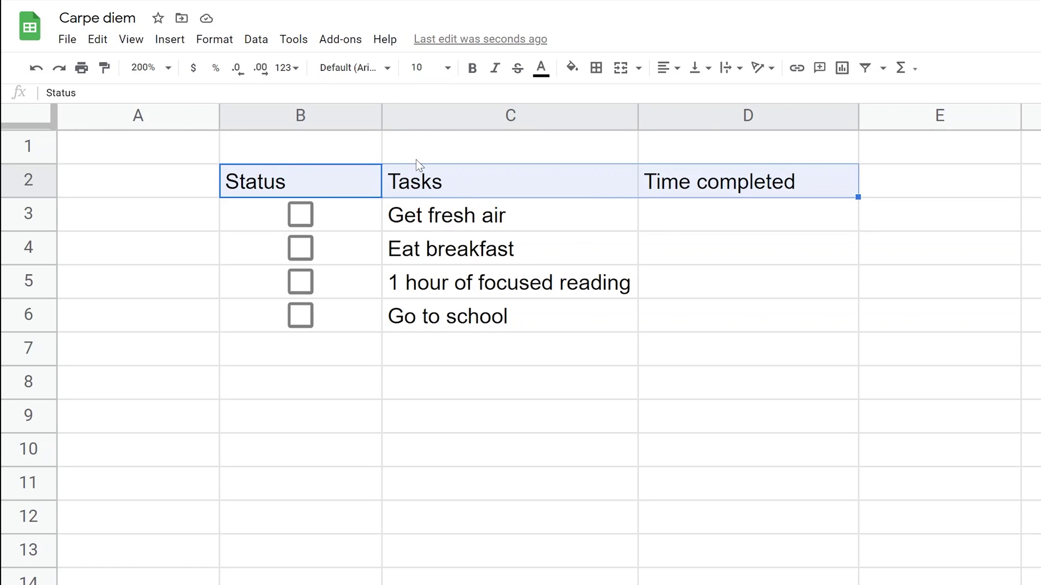
{"action": "left_click", "coordinate": [473, 75]}
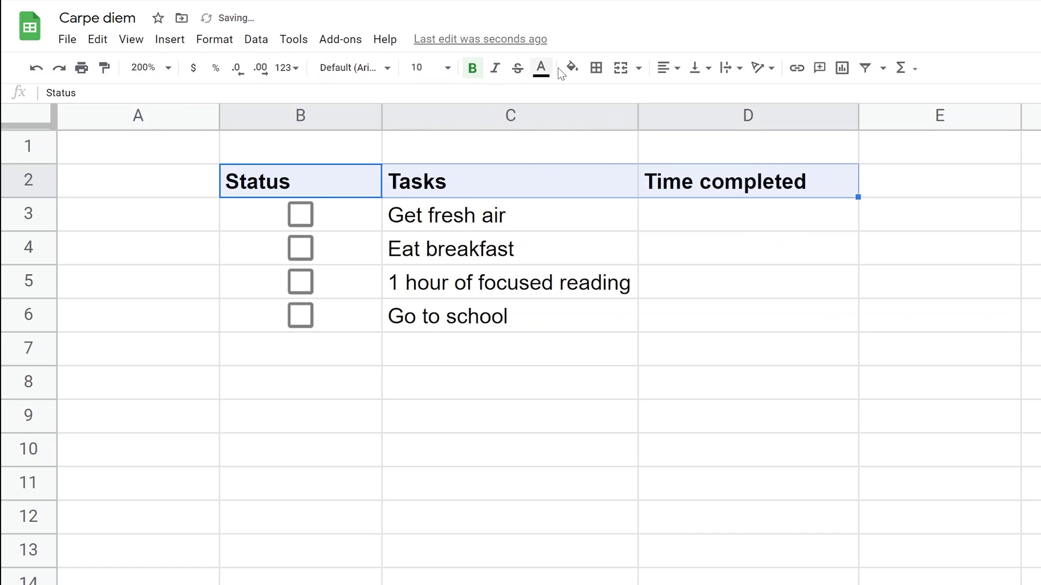
{"action": "left_click", "coordinate": [668, 68]}
{"action": "left_click", "coordinate": [686, 96]}
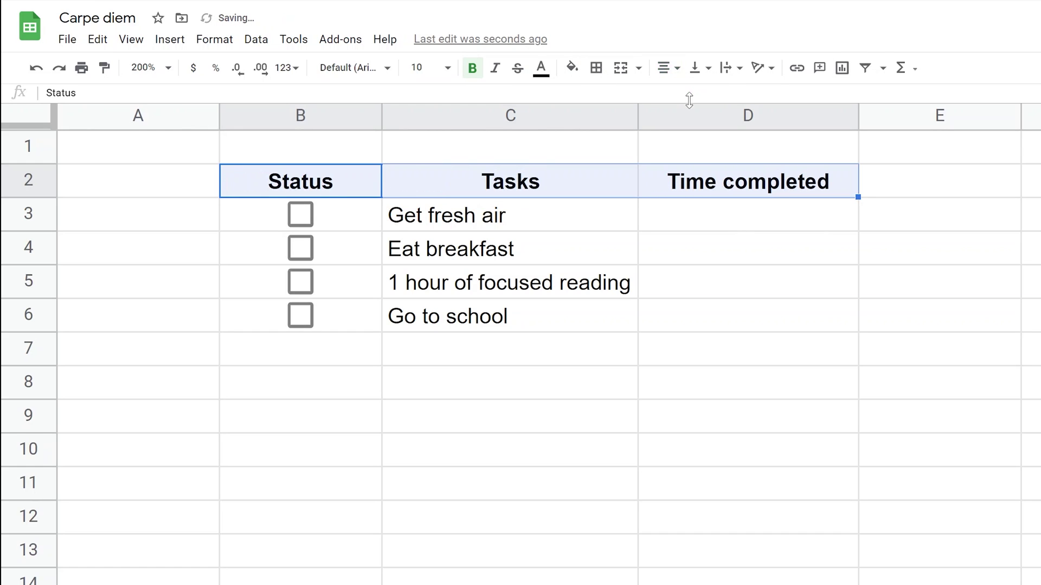
- Add a bottom border beneath the header row
{"action": "left_click", "coordinate": [598, 72]}
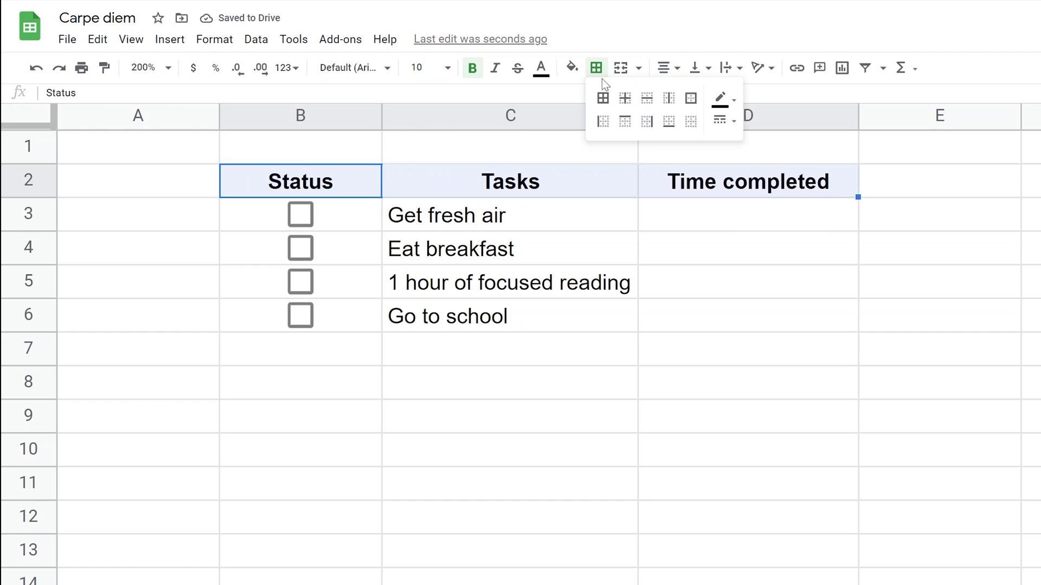
{"action": "left_click", "coordinate": [666, 125]}
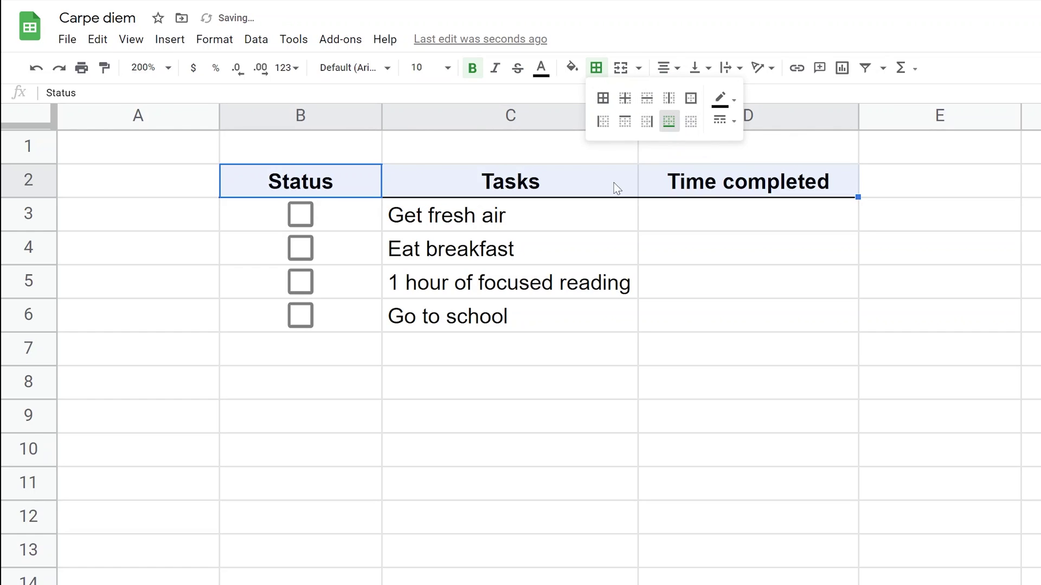
{"action": "left_click", "coordinate": [615, 216]}
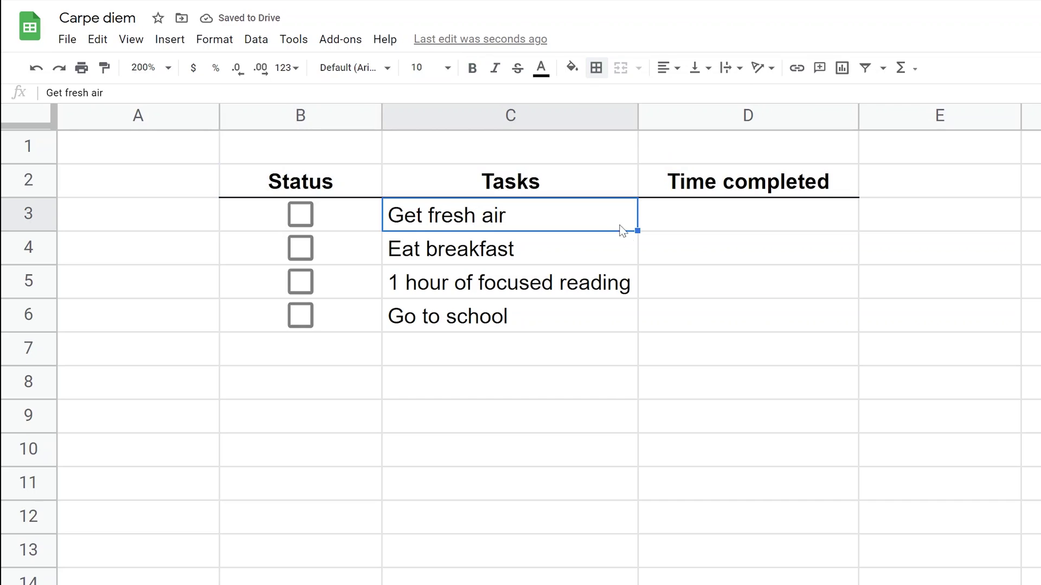
- Select the four task cells C3:C6
{"action": "left_click", "coordinate": [663, 261]}
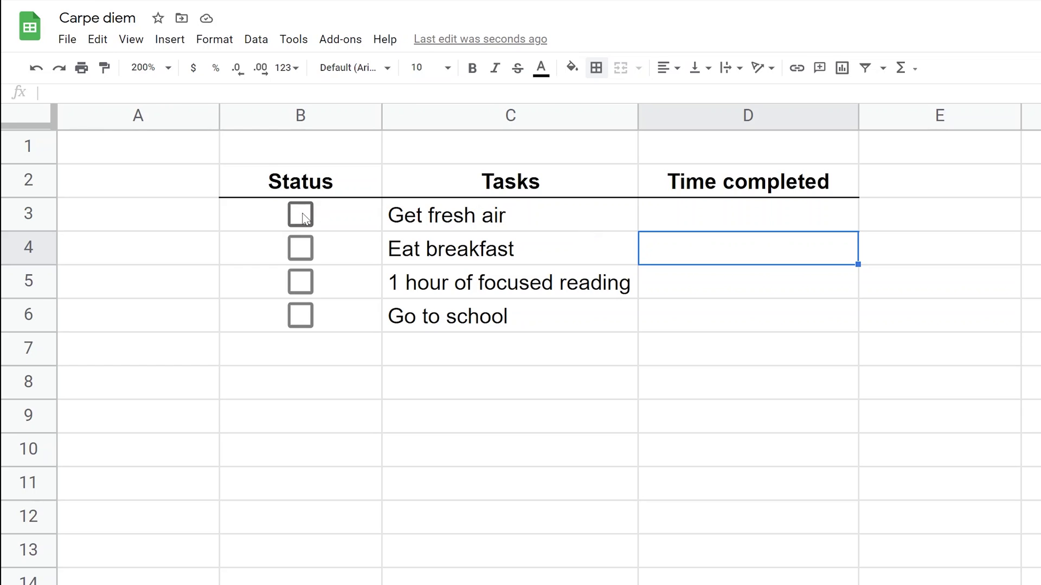
{"action": "left_click", "coordinate": [390, 222]}
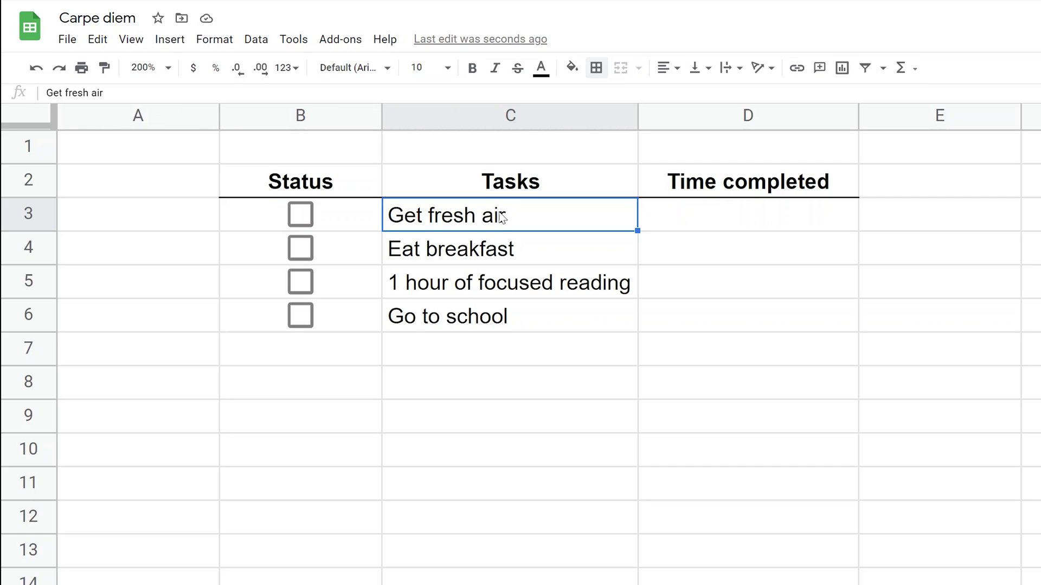
{"action": "left_click_drag", "start_coordinate": [502, 217], "coordinate": [515, 580]}
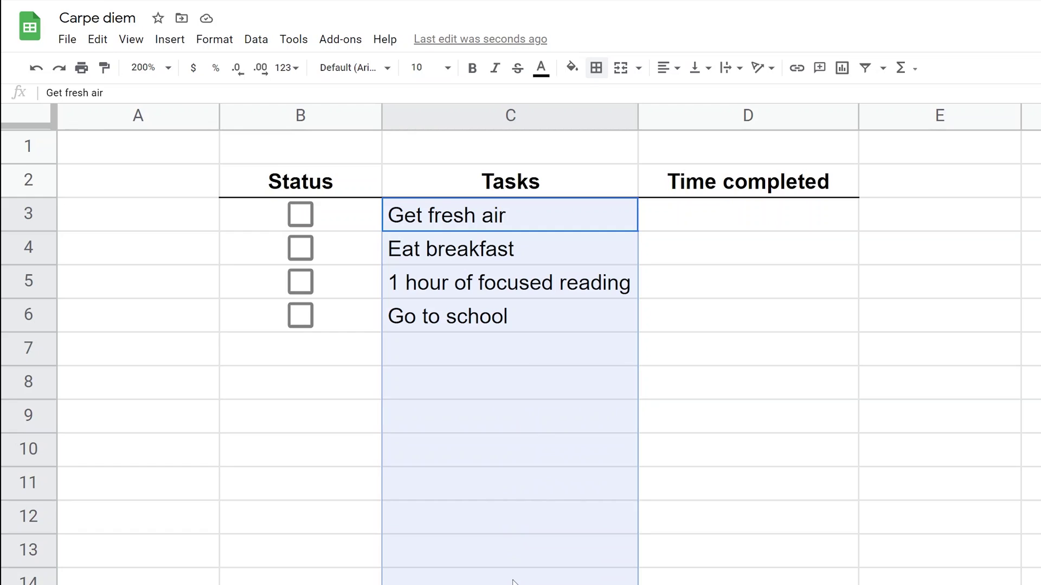
{"action": "left_click", "coordinate": [538, 115]}
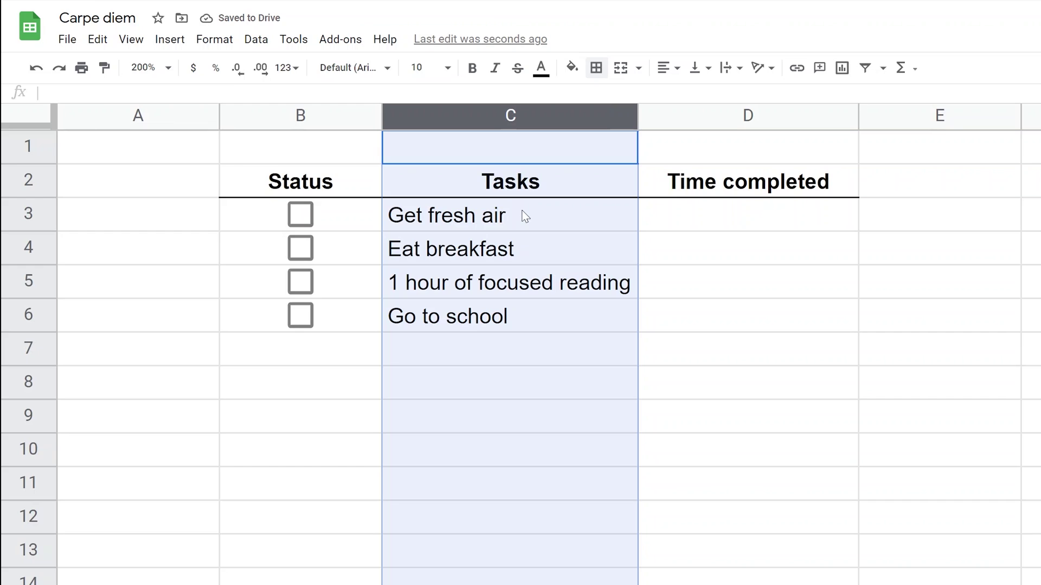
{"action": "left_click_drag", "start_coordinate": [525, 217], "coordinate": [519, 308]}
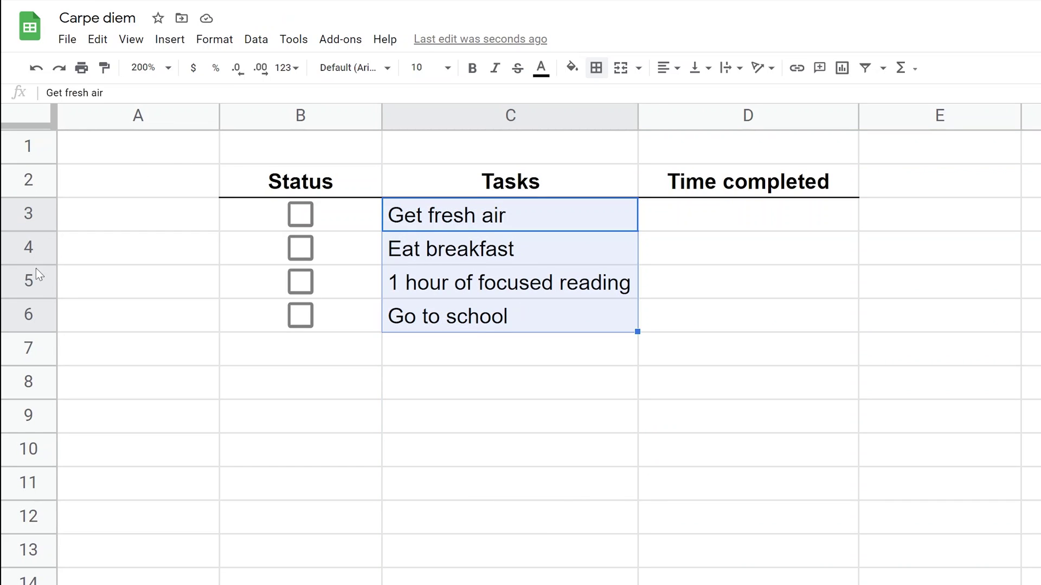
- Start a conditional formatting rule on C3:C6, defaulting to 'Is not empty' with green fill
{"action": "left_click", "coordinate": [208, 41]}
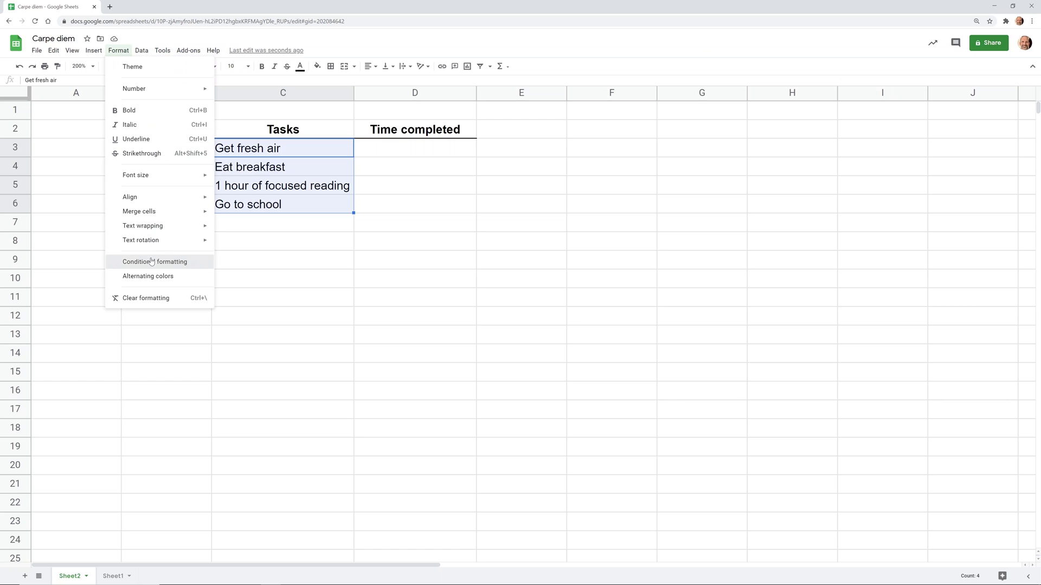
{"action": "left_click", "coordinate": [279, 419]}
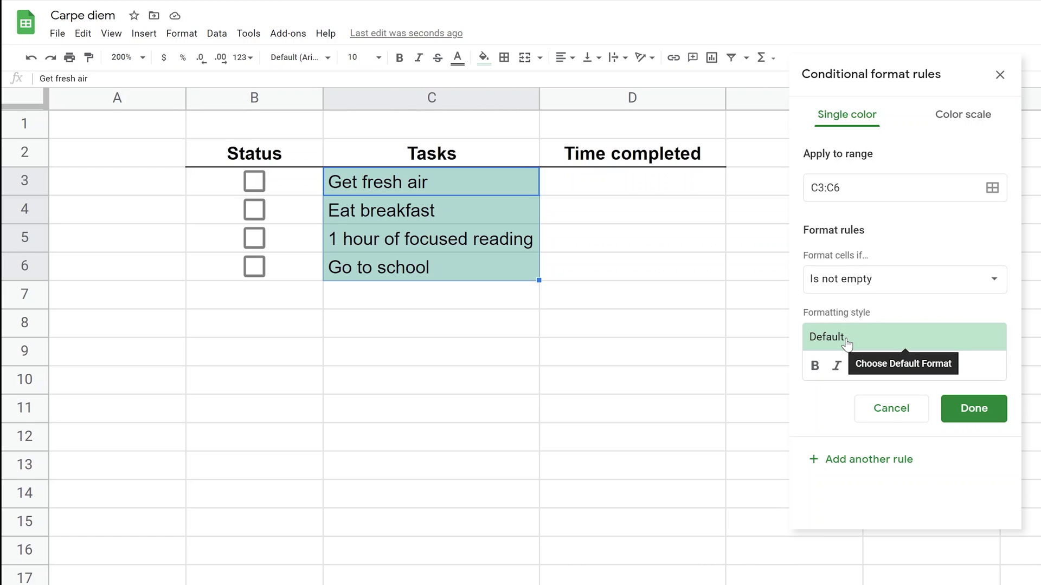
- Change the rule's condition to 'Custom formula is' and place the cursor in its formula box
{"action": "left_click", "coordinate": [856, 287]}
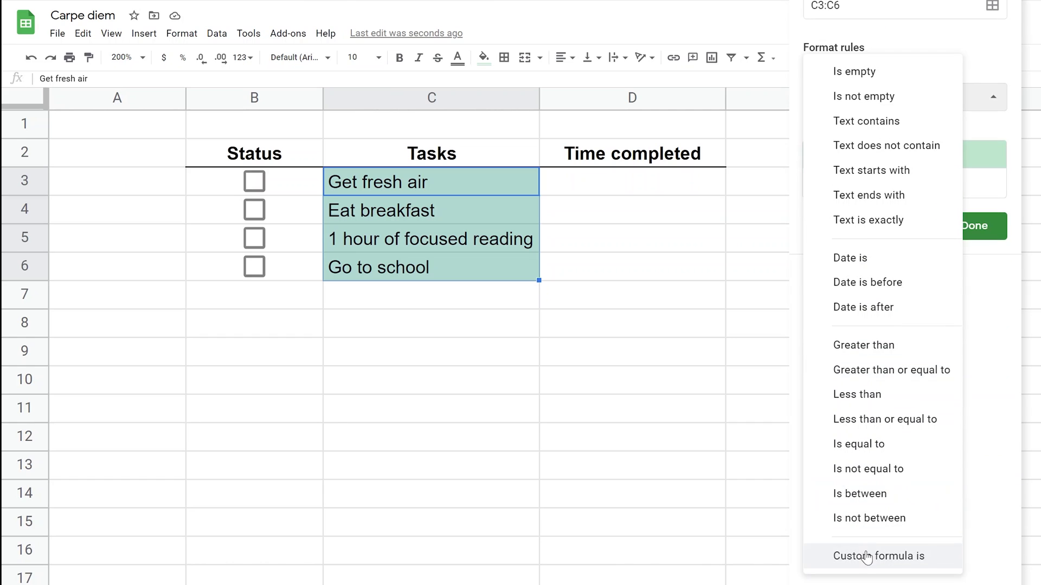
{"action": "left_click", "coordinate": [867, 556]}
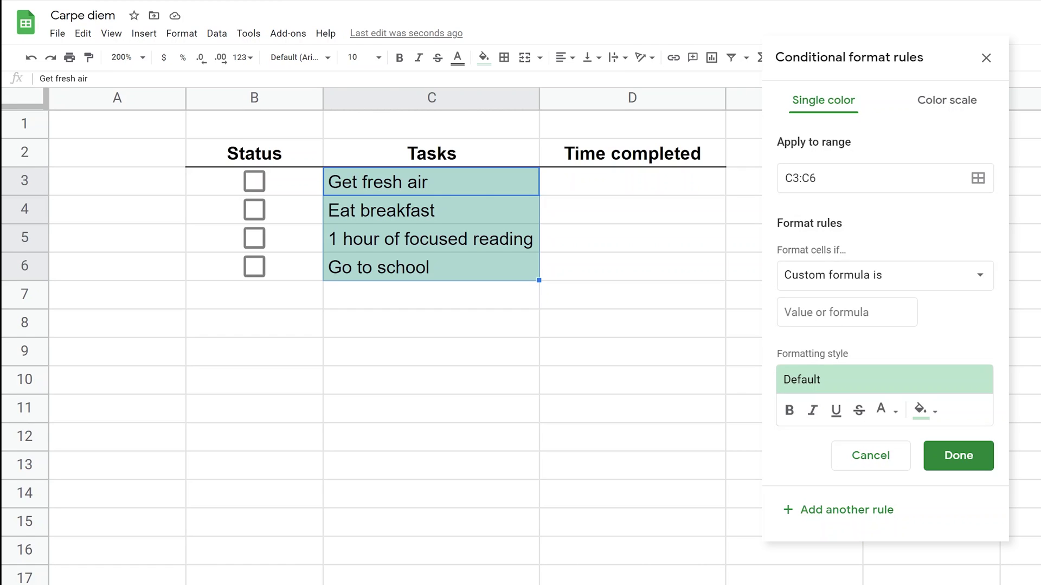
{"action": "left_click", "coordinate": [847, 312]}
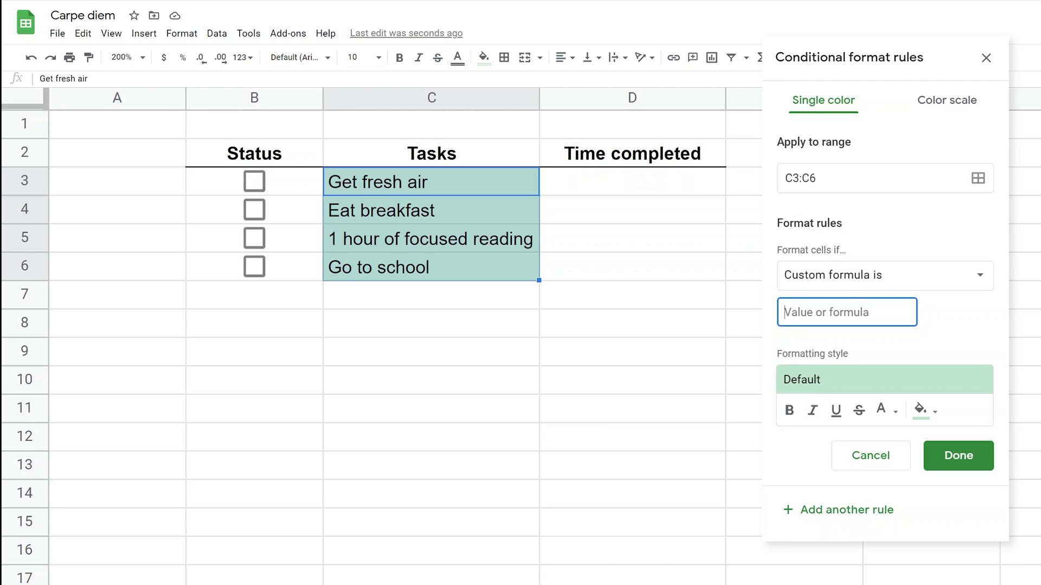
- Enter =B3=TRUE as the custom formula and tick Eat breakfast to test it
{"action": "type", "text": "="}
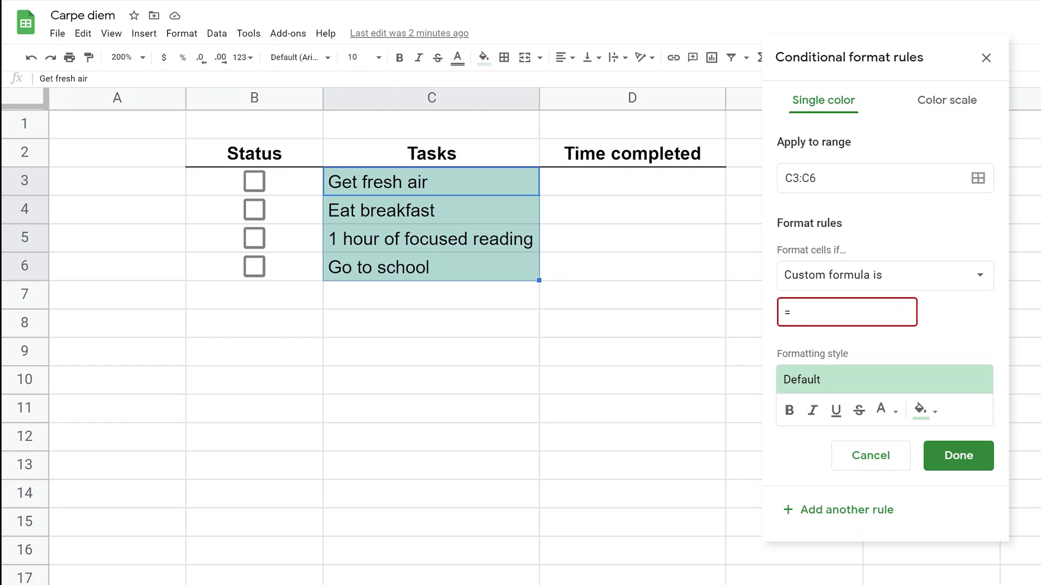
{"action": "type", "text": "b"}
{"action": "key", "text": "BackSpace"}
{"action": "type", "text": "B3="}
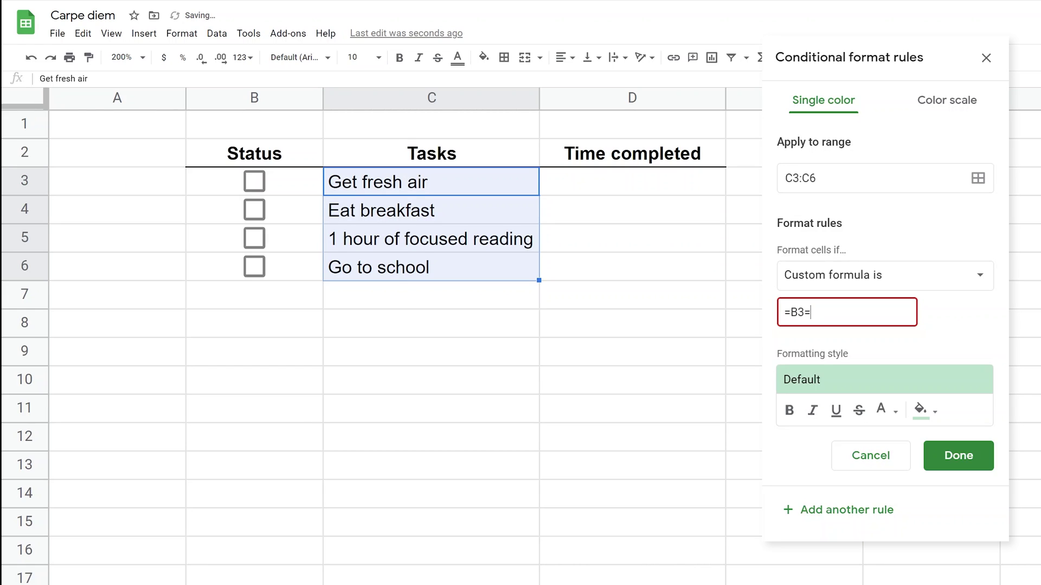
{"action": "type", "text": "TRUE"}
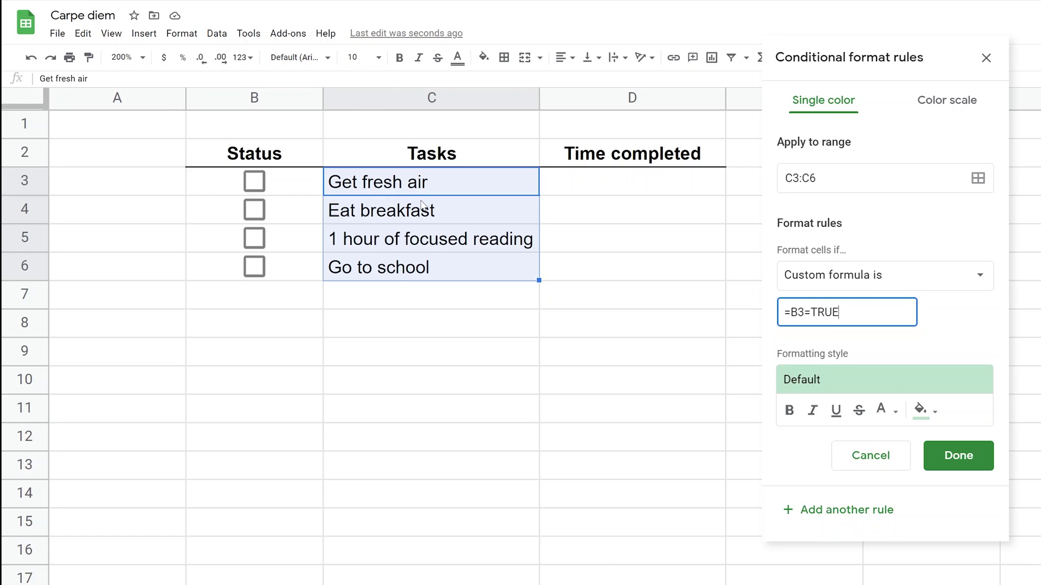
{"action": "left_click", "coordinate": [255, 210]}
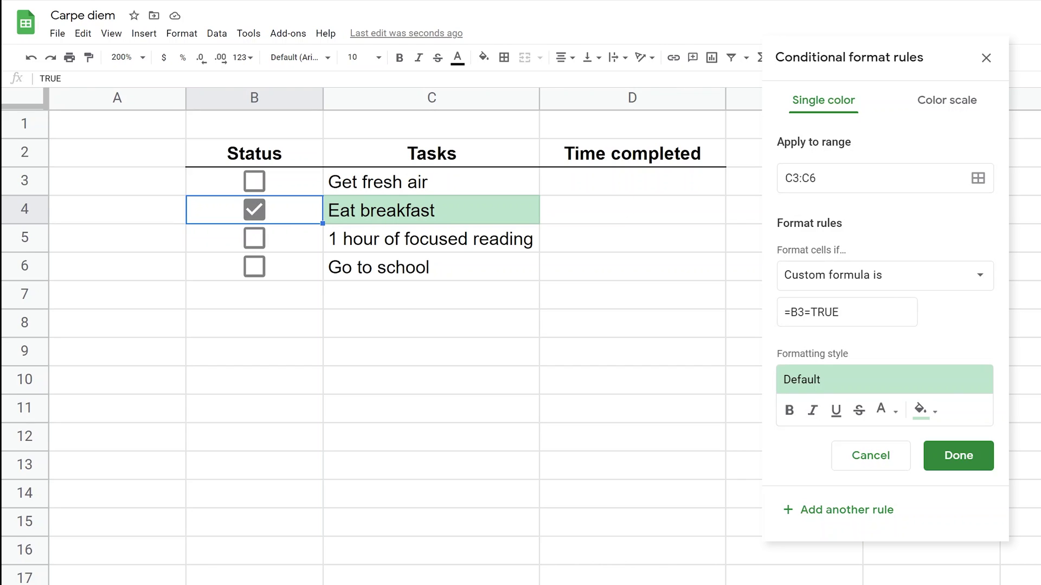
- Style checked tasks with strikethrough, light gray 1 fill and dark gray 3 text
{"action": "left_click", "coordinate": [856, 422]}
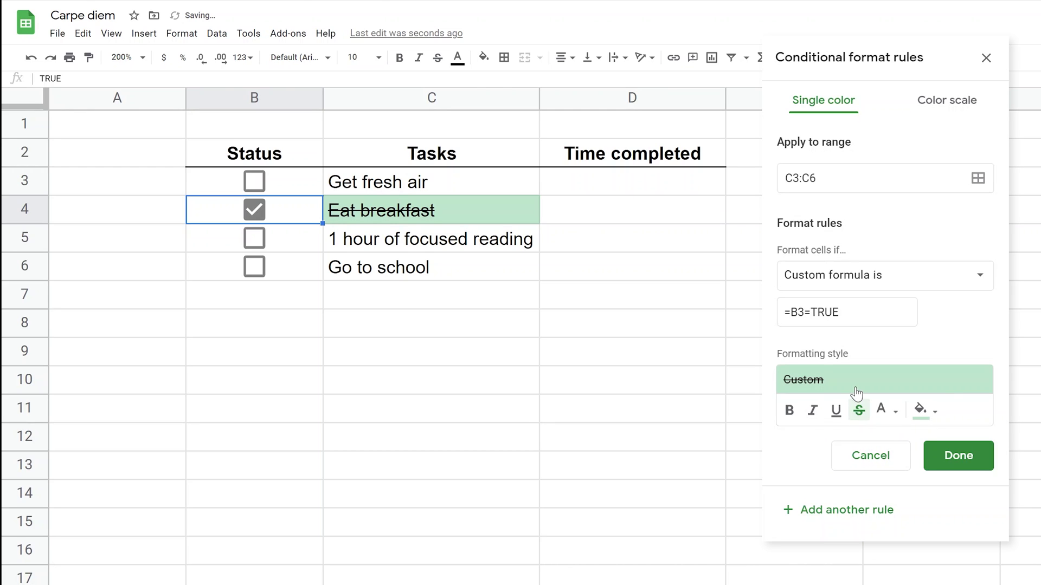
{"action": "left_click", "coordinate": [926, 415]}
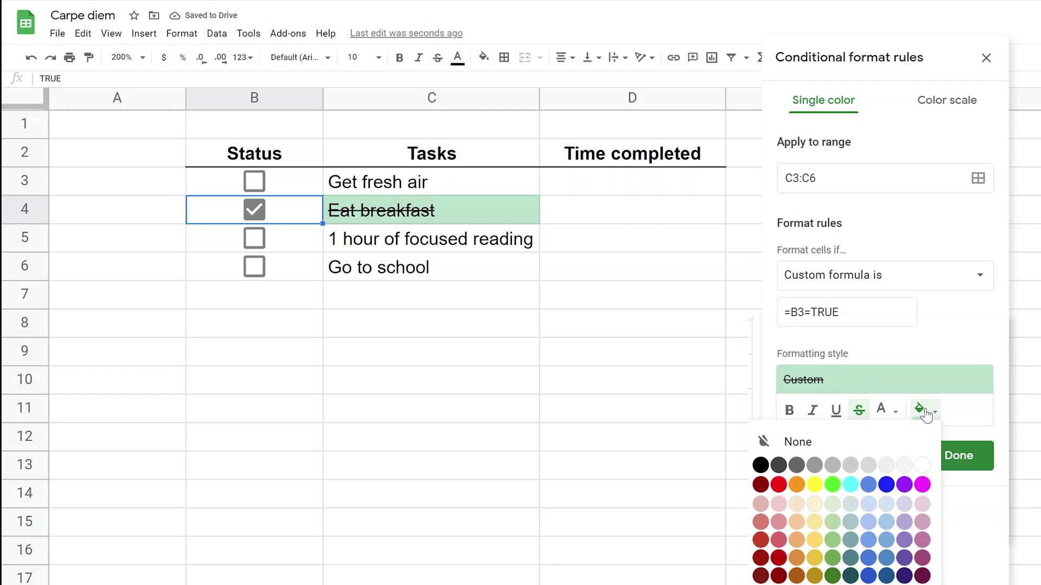
{"action": "left_click", "coordinate": [869, 467]}
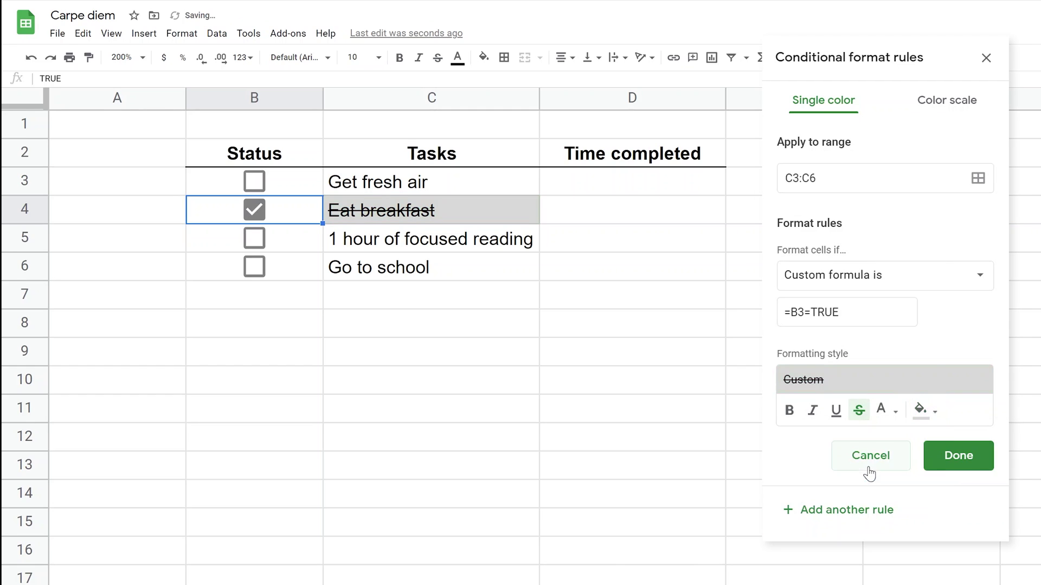
{"action": "left_click", "coordinate": [891, 412]}
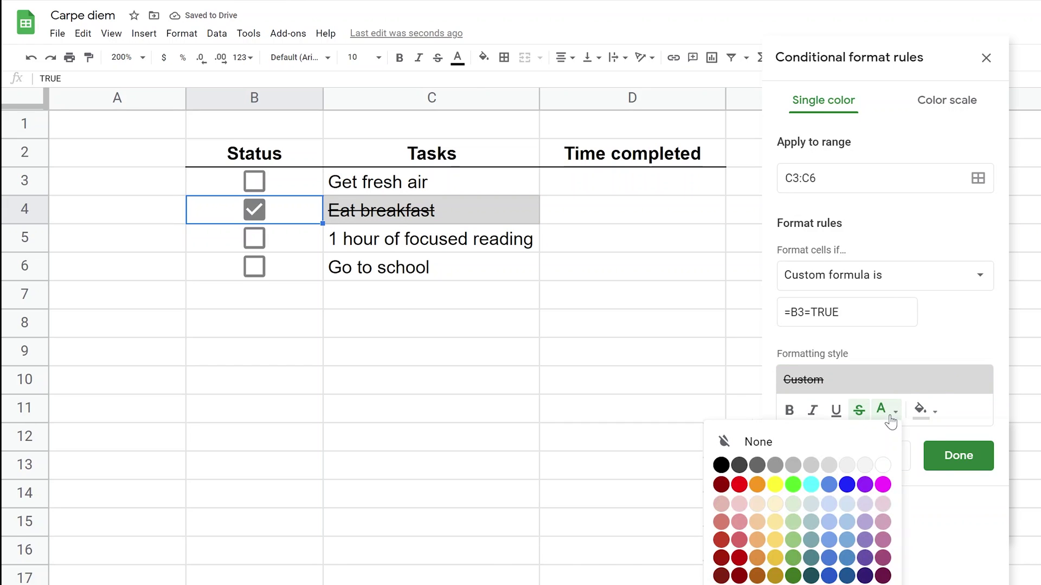
{"action": "left_click", "coordinate": [757, 466]}
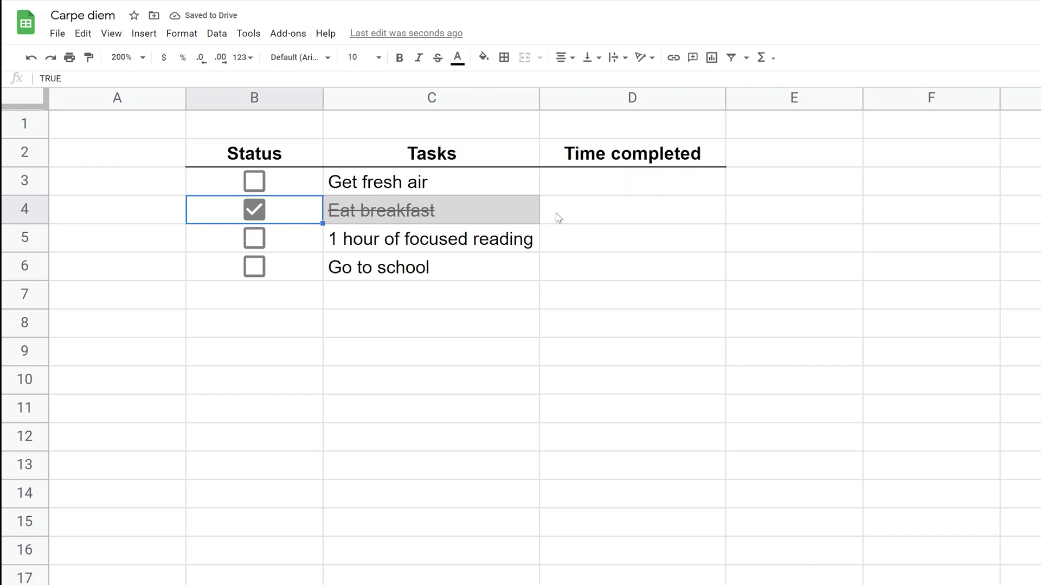
- Put the timestamp formula =IF(B3=TRUE,IF(D3<>"",D3,now()),"") in D3 and review the D4 formula
{"action": "left_click", "coordinate": [586, 193]}
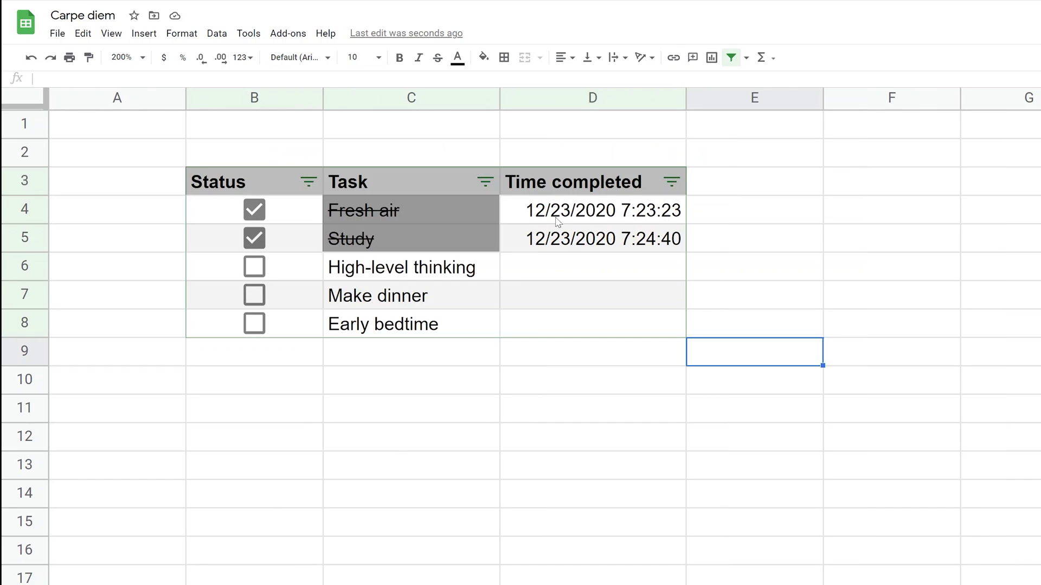
{"action": "left_click", "coordinate": [558, 218]}
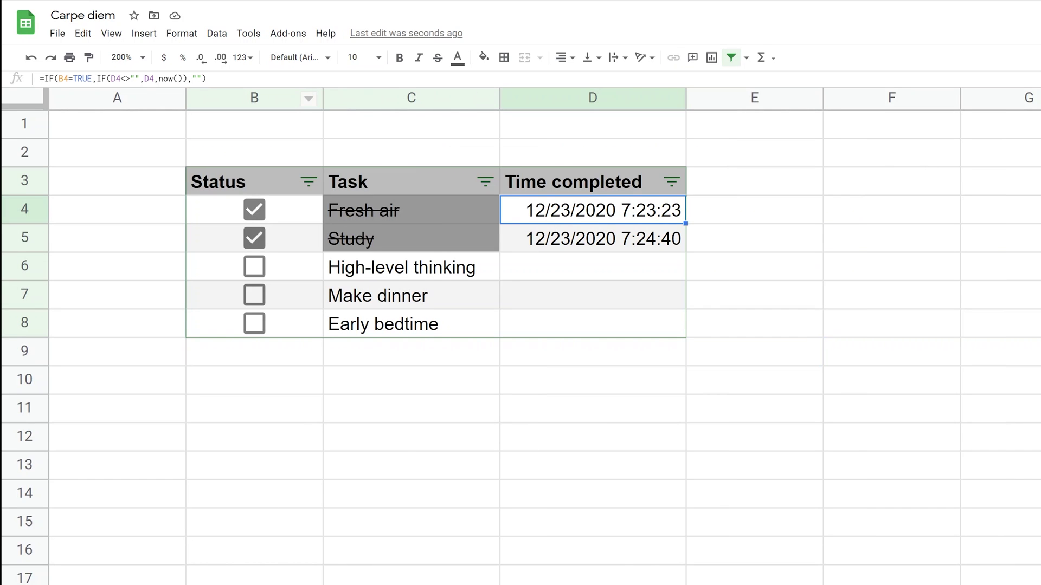
{"action": "left_click_drag", "start_coordinate": [205, 79], "coordinate": [13, 81]}
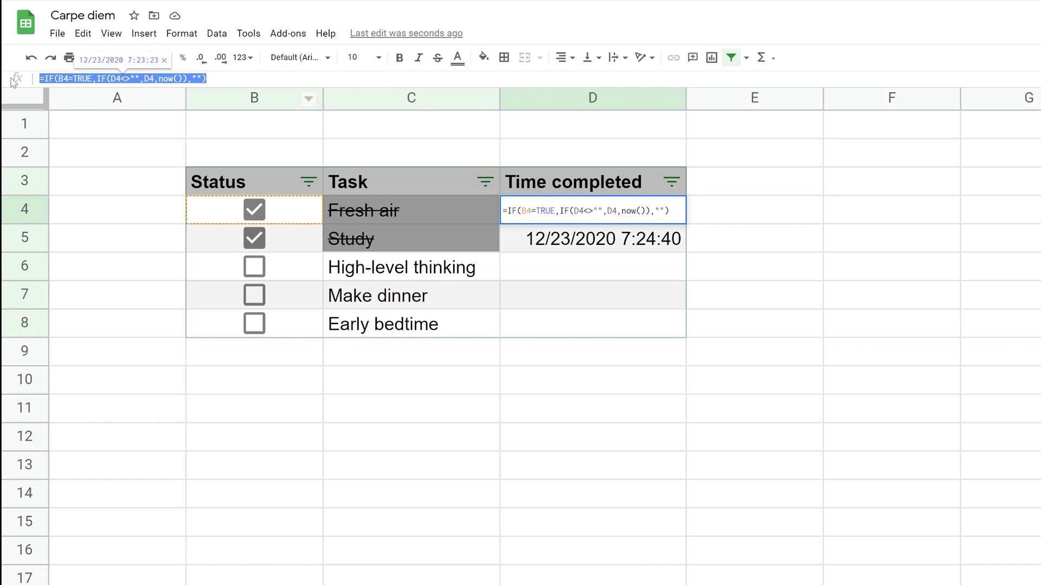
{"action": "key", "text": "Escape"}
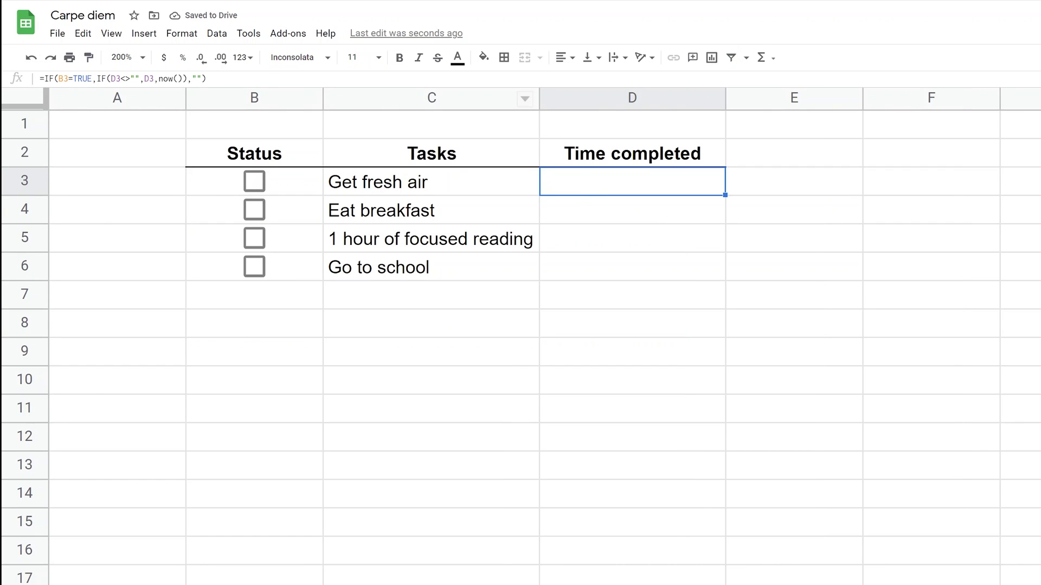
- Turn on iterative calculation in Spreadsheet settings, keep max iterations at 1, and save
{"action": "left_click", "coordinate": [52, 34]}
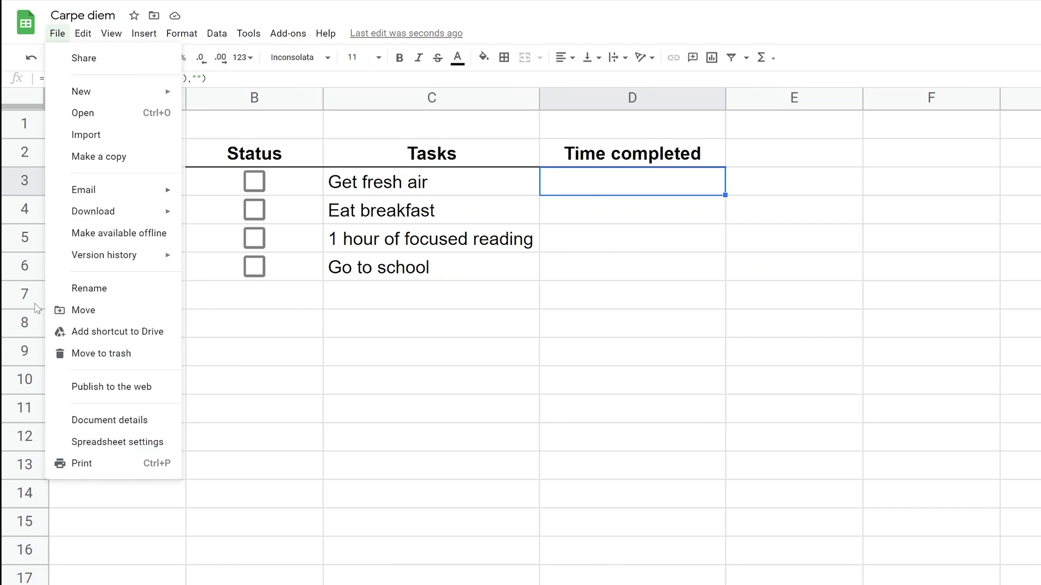
{"action": "left_click", "coordinate": [81, 441]}
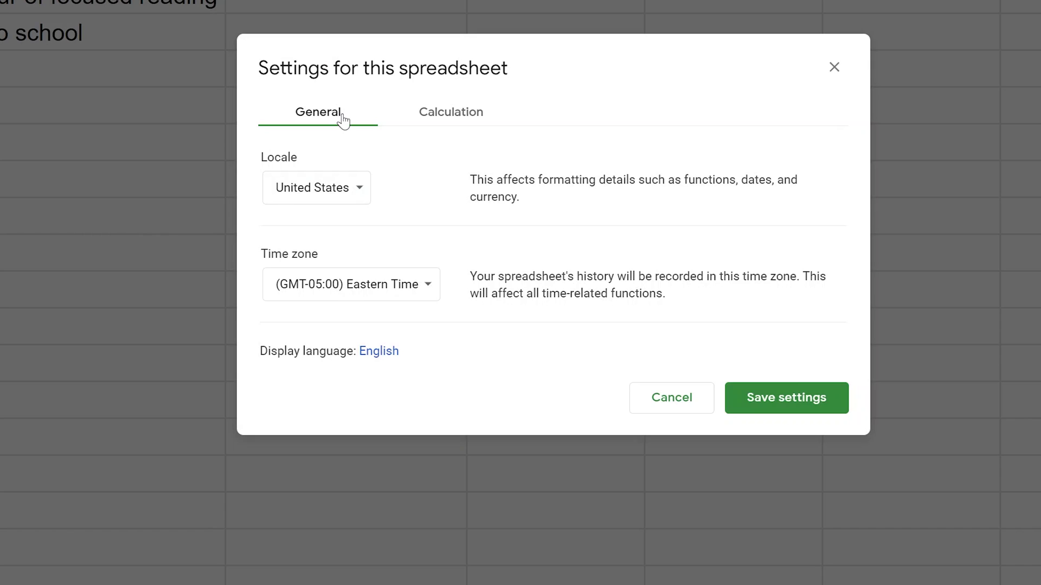
{"action": "left_click", "coordinate": [532, 194]}
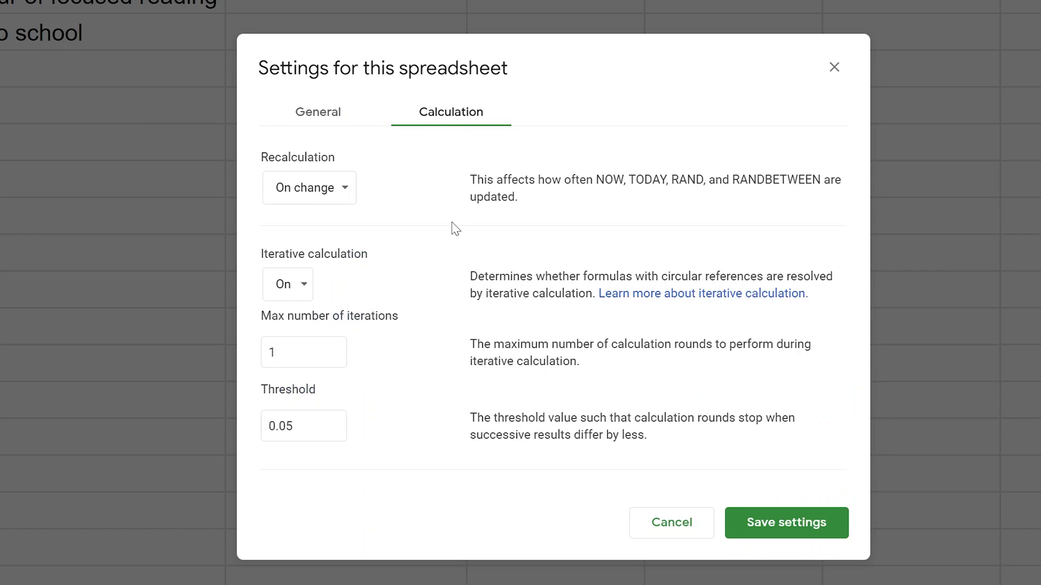
{"action": "left_click", "coordinate": [302, 284]}
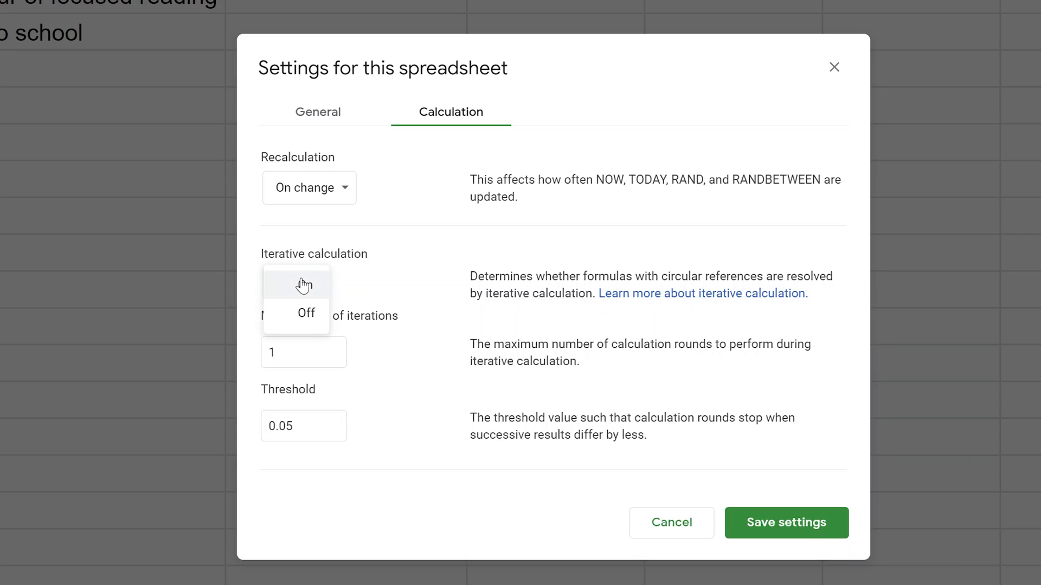
{"action": "left_click", "coordinate": [304, 287]}
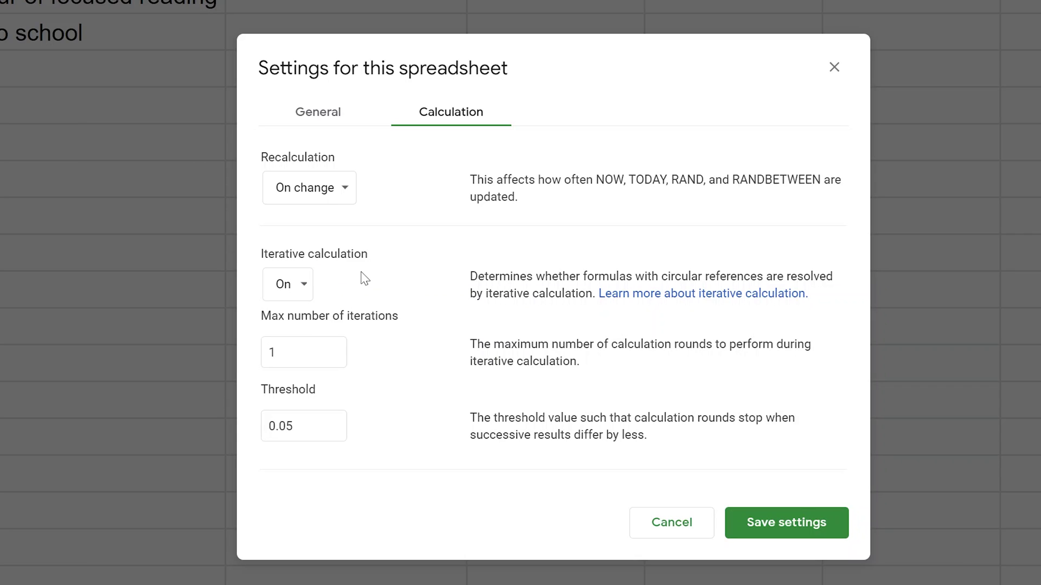
{"action": "left_click", "coordinate": [303, 352]}
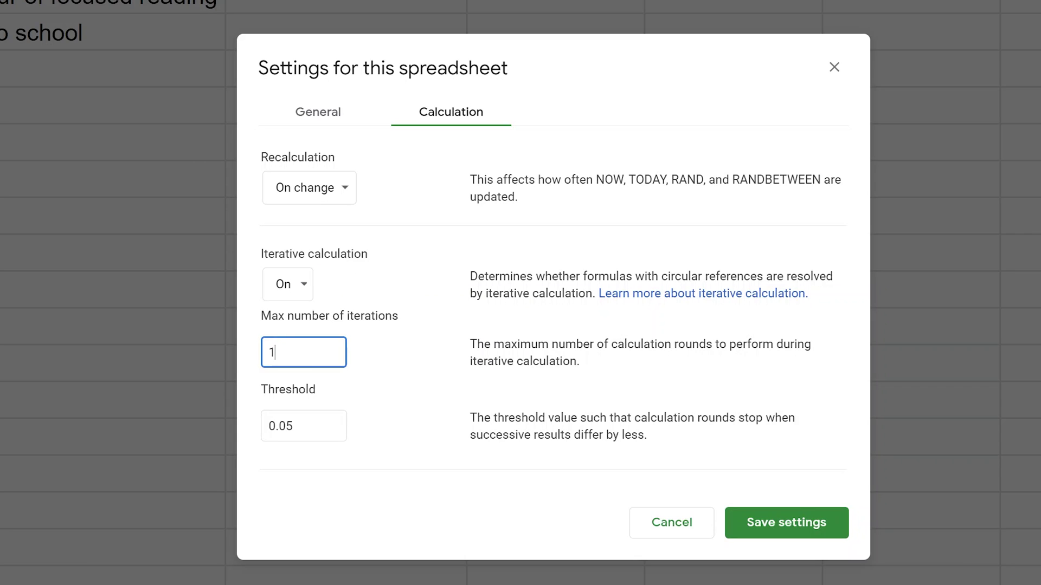
{"action": "left_click", "coordinate": [788, 542]}
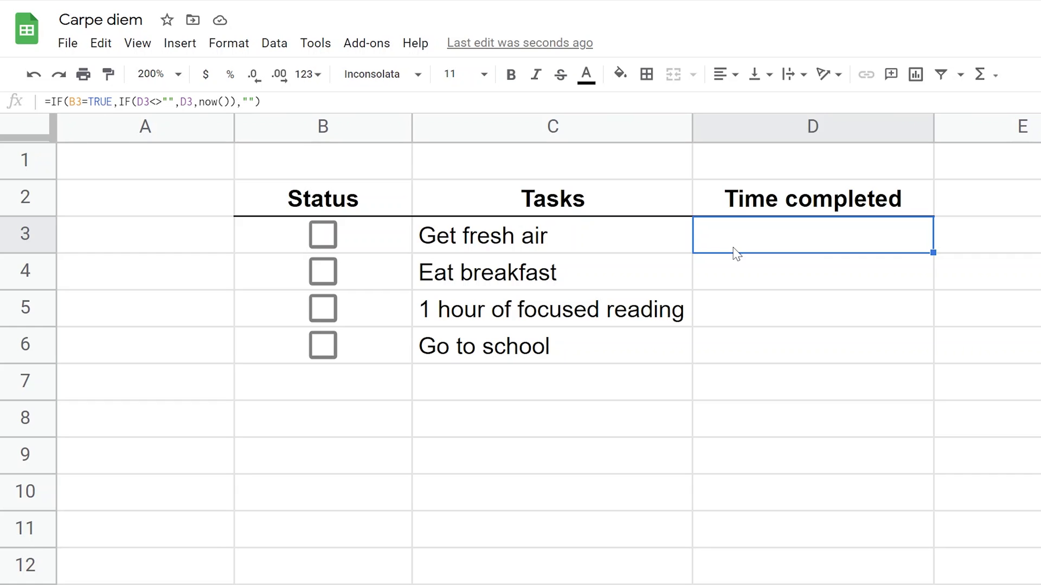
- Rewrite the D3 completion formula to use NOW() and commit it
{"action": "double_click", "coordinate": [736, 253]}
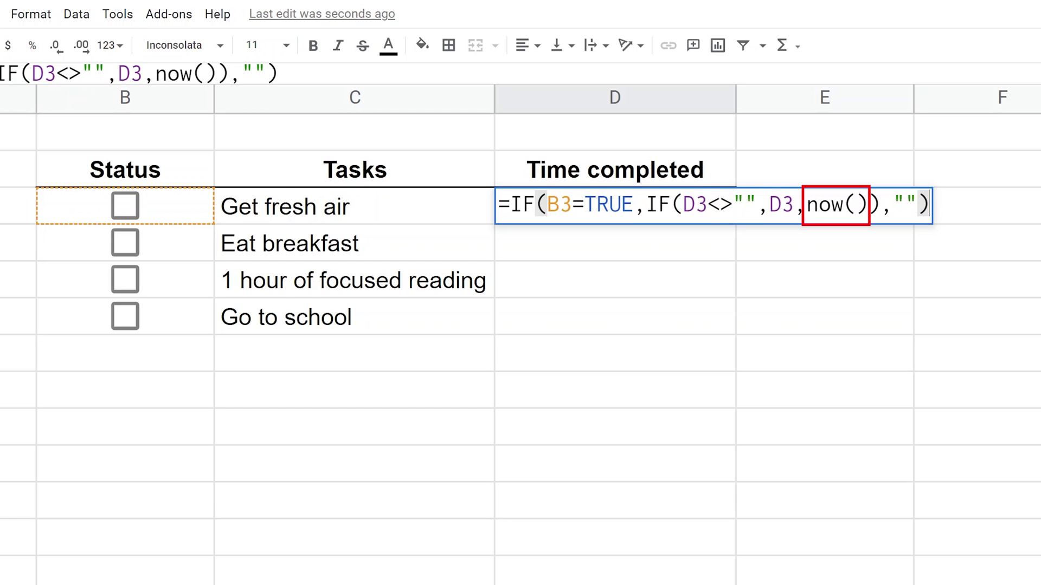
{"action": "left_click_drag", "start_coordinate": [806, 205], "coordinate": [843, 204]}
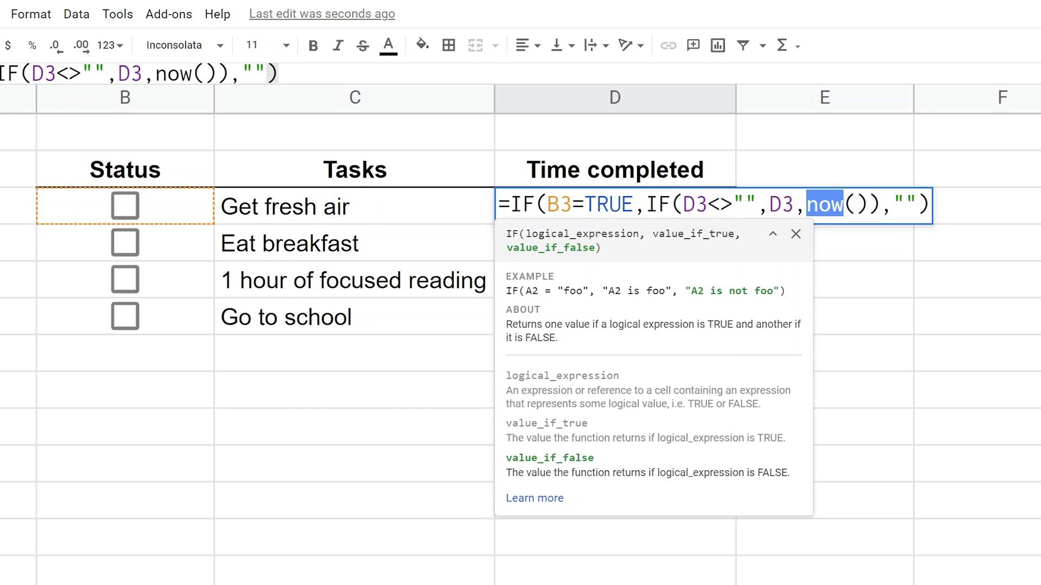
{"action": "type", "text": "no"}
{"action": "key", "text": "BackSpace"}
{"action": "key", "text": "BackSpace"}
{"action": "type", "text": "NOW"}
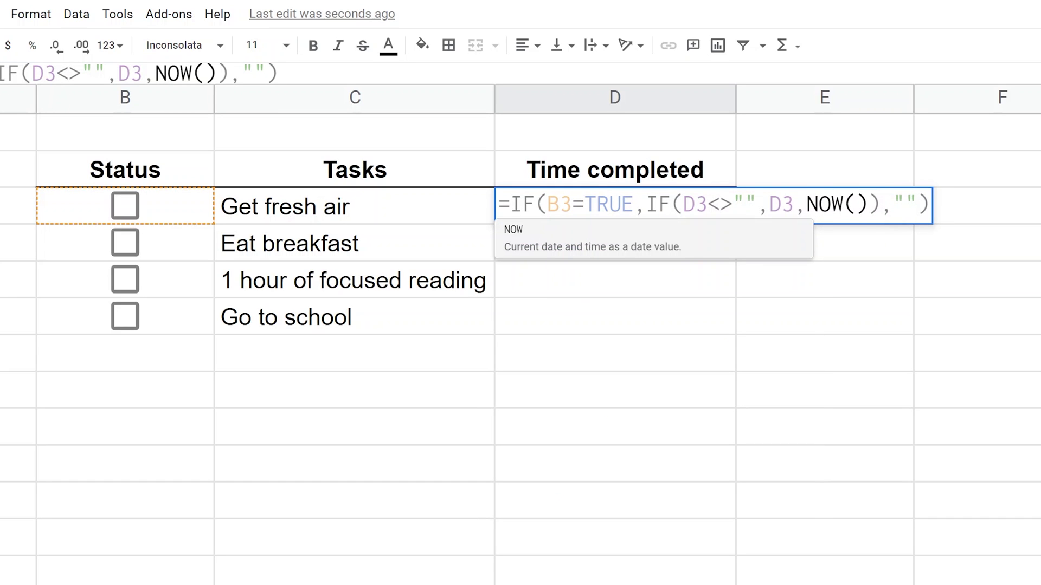
{"action": "left_click", "coordinate": [830, 205]}
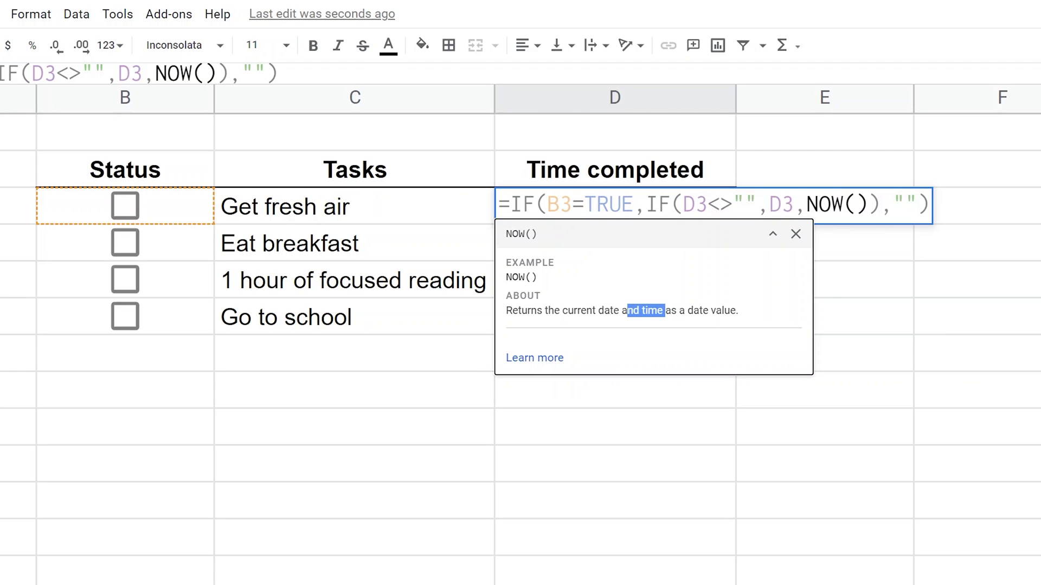
{"action": "left_click", "coordinate": [829, 290]}
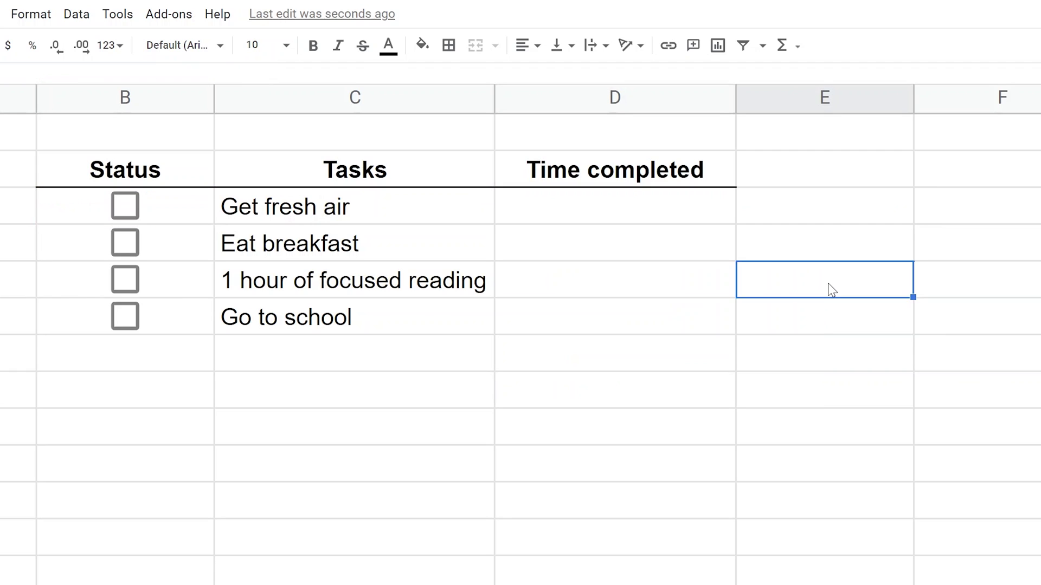
- Fill the formula down to row 6 and tick Eat breakfast, stamping 12/23/2020 9:06:35
{"action": "left_click", "coordinate": [719, 220]}
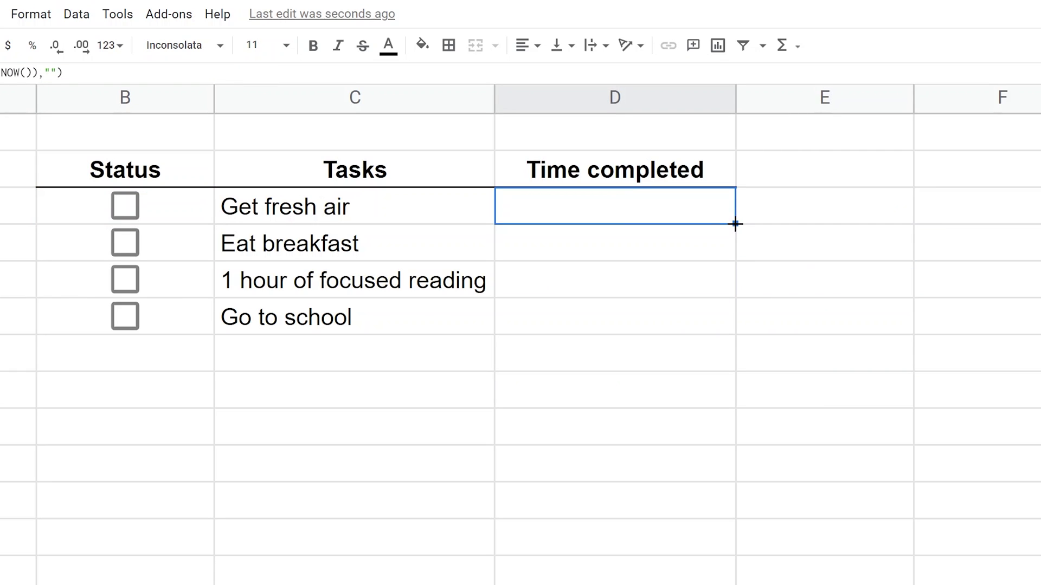
{"action": "left_click_drag", "start_coordinate": [734, 223], "coordinate": [731, 333]}
{"action": "left_click", "coordinate": [689, 243]}
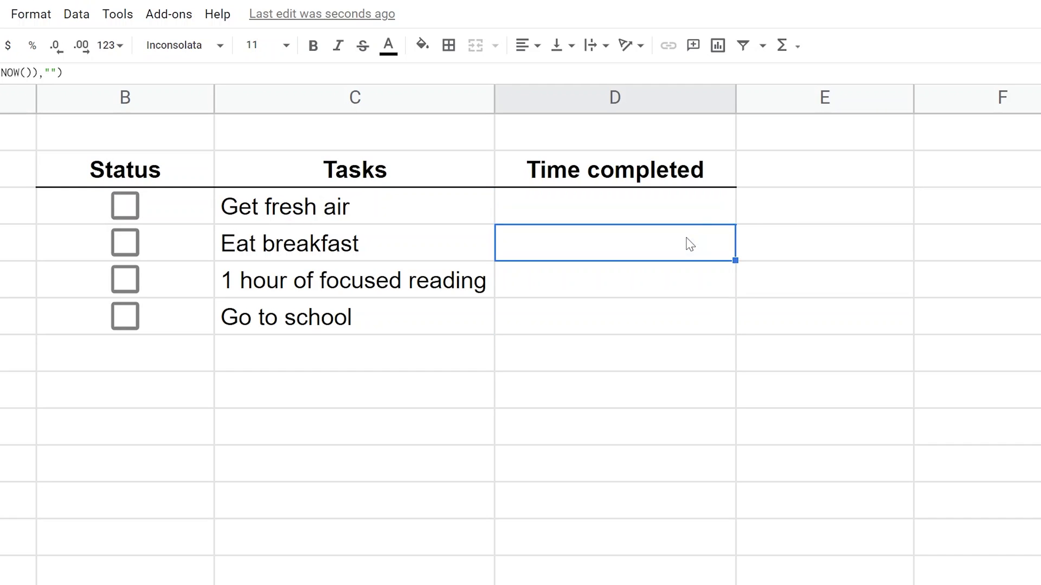
{"action": "left_click", "coordinate": [125, 244]}
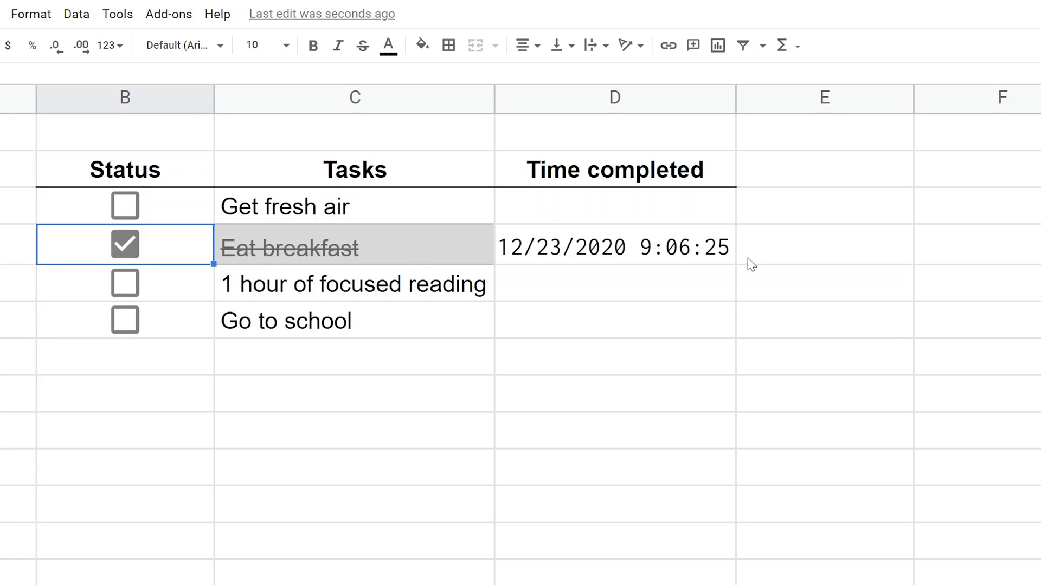
{"action": "left_click", "coordinate": [648, 260]}
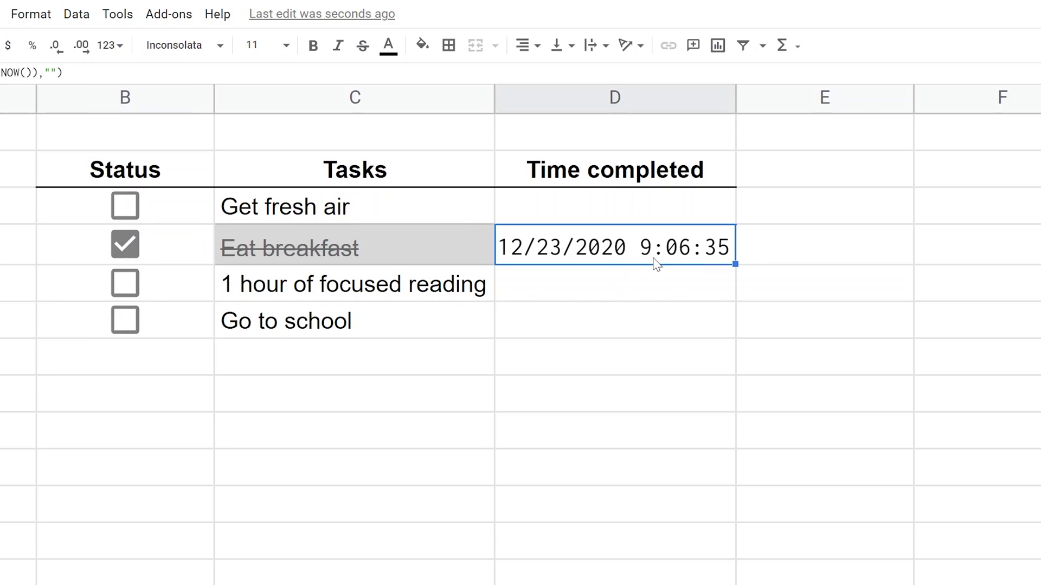
- Replace NOW with TODAY in D4's formula, then retick Eat breakfast to stamp 12/23/2020
{"action": "double_click", "coordinate": [646, 264]}
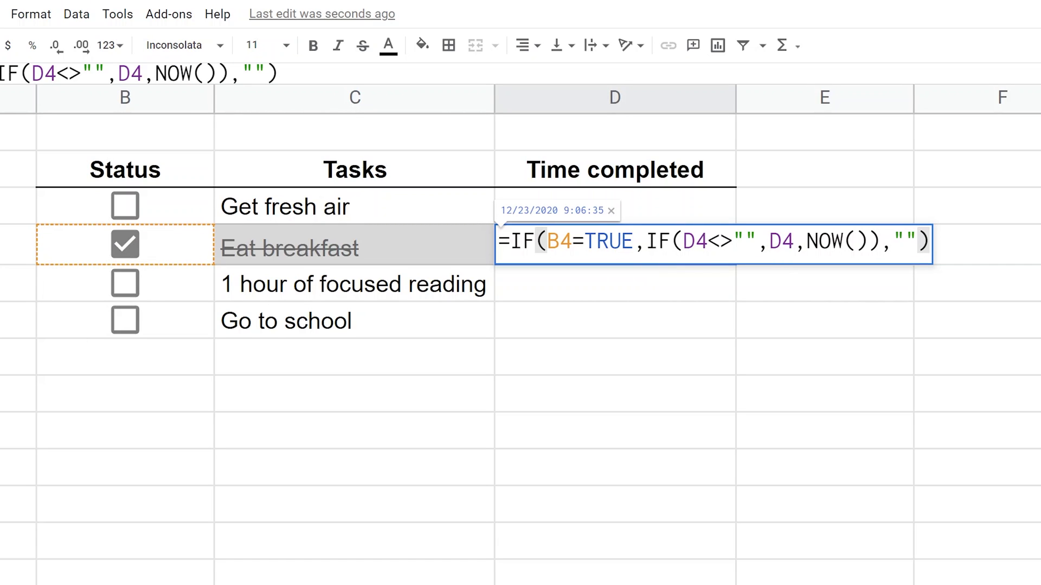
{"action": "left_click_drag", "start_coordinate": [806, 241], "coordinate": [844, 241]}
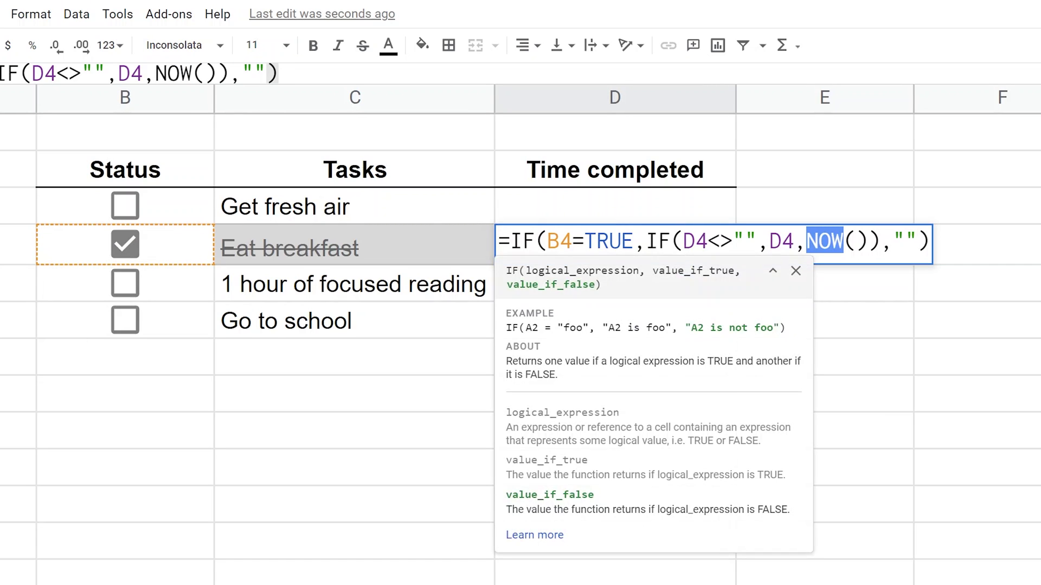
{"action": "type", "text": "TODAY"}
{"action": "key", "text": "Tab"}
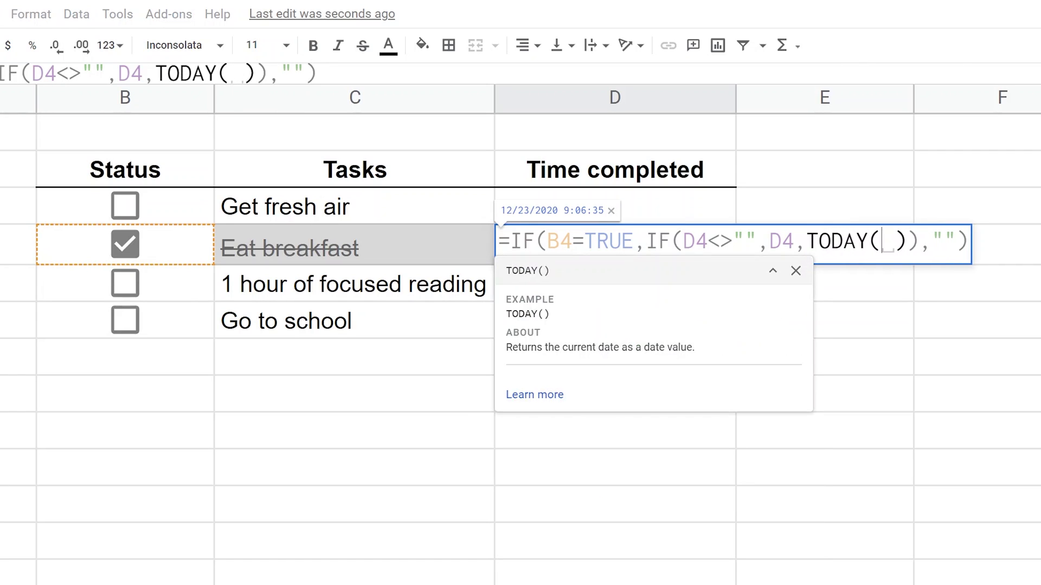
{"action": "key", "text": "Return"}
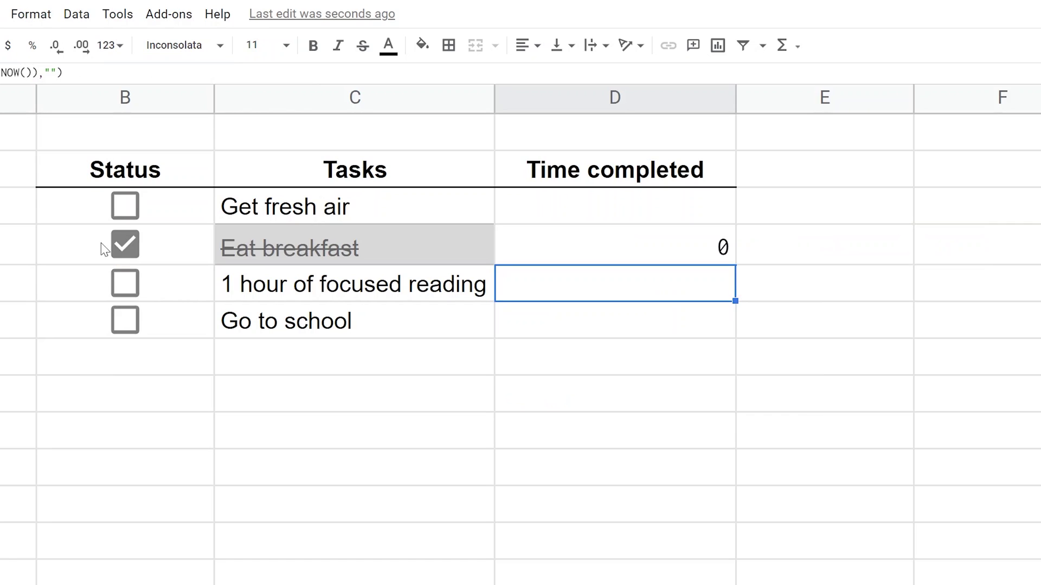
{"action": "left_click", "coordinate": [124, 246]}
{"action": "left_click", "coordinate": [125, 248]}
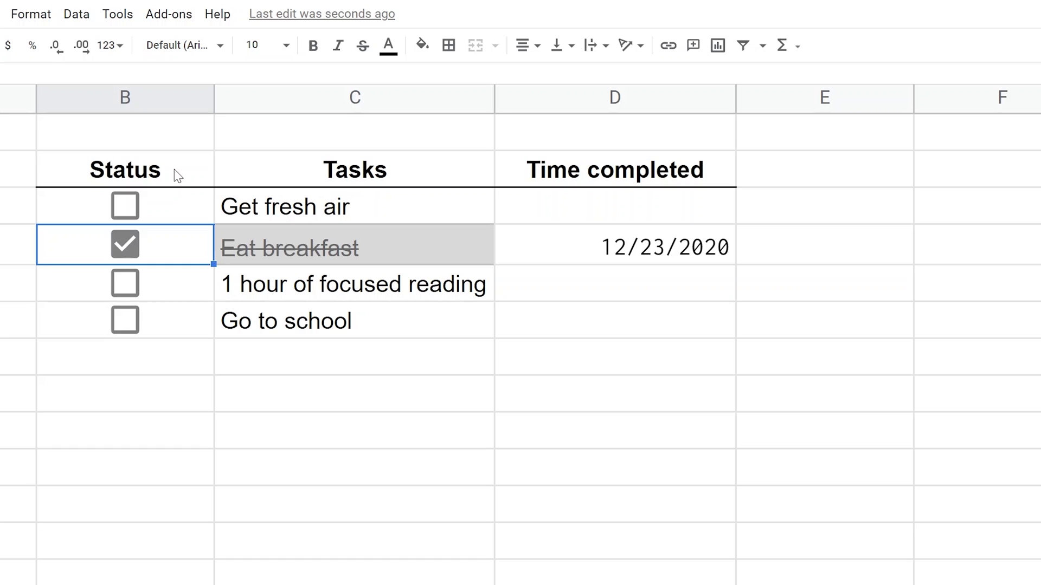
- Create a filter on the task table B2:D6
{"action": "left_click_drag", "start_coordinate": [174, 169], "coordinate": [478, 305]}
{"action": "left_click_drag", "start_coordinate": [653, 336], "coordinate": [736, 357]}
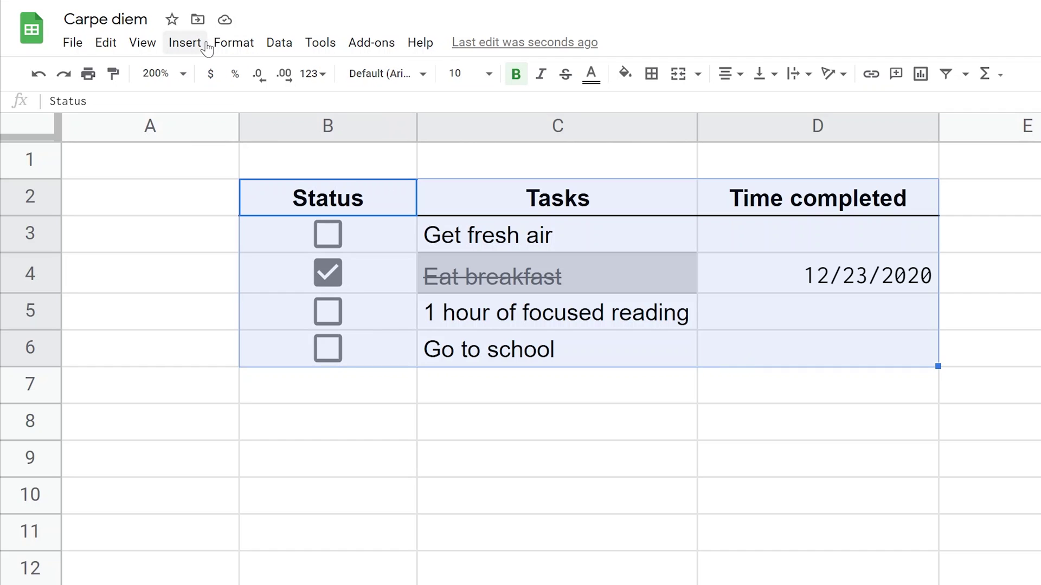
{"action": "left_click", "coordinate": [283, 47]}
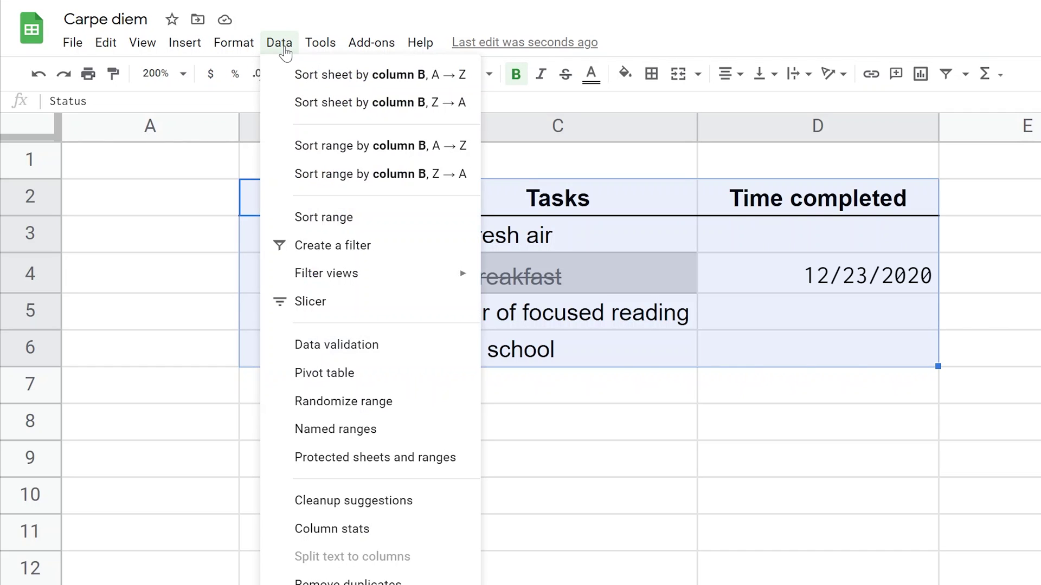
{"action": "left_click", "coordinate": [336, 250]}
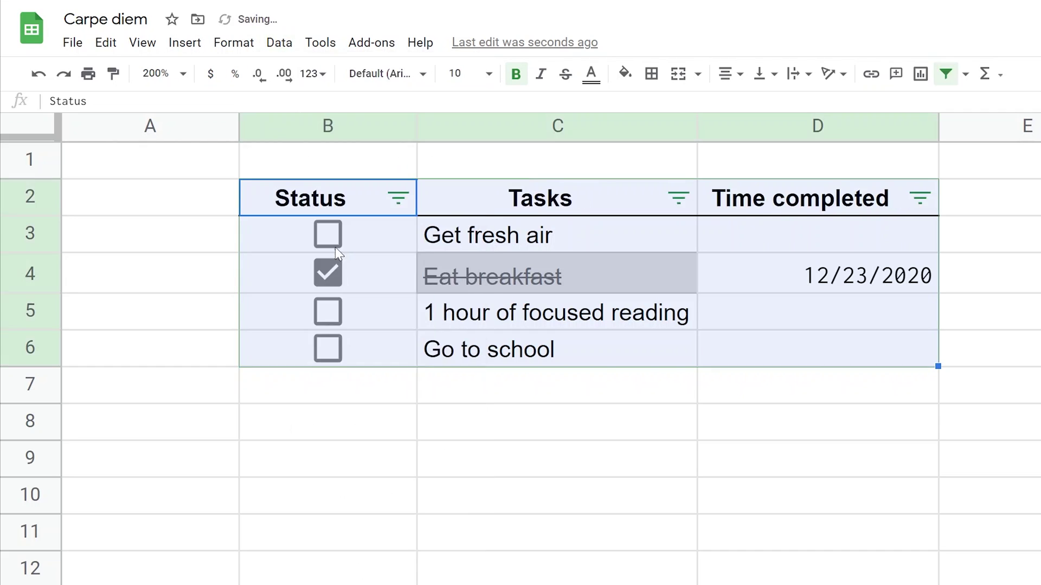
- Sort the table by Status A→Z, trying Z→A in between, so checked tasks go last
{"action": "left_click", "coordinate": [407, 200]}
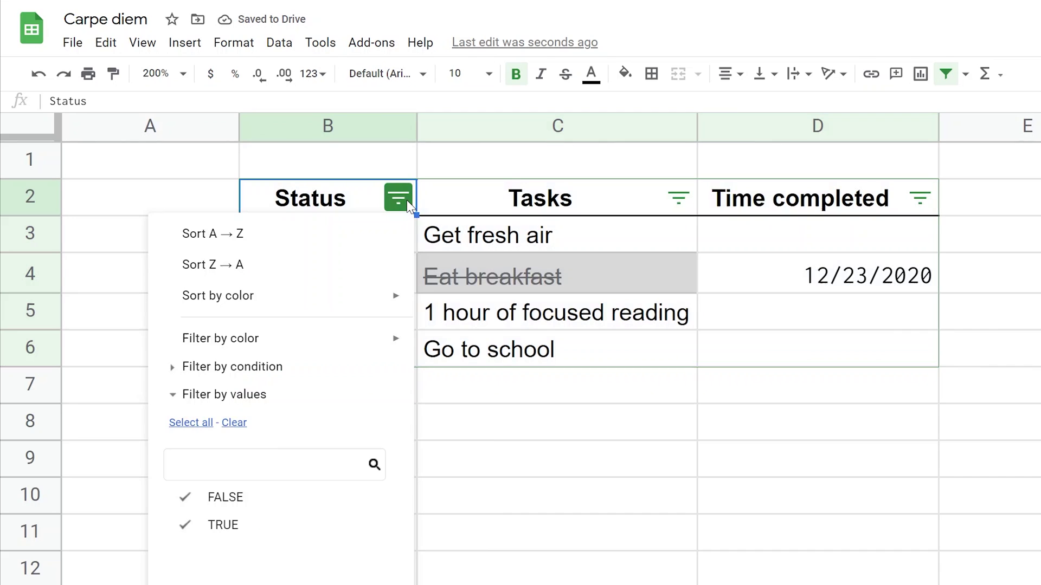
{"action": "left_click", "coordinate": [227, 235]}
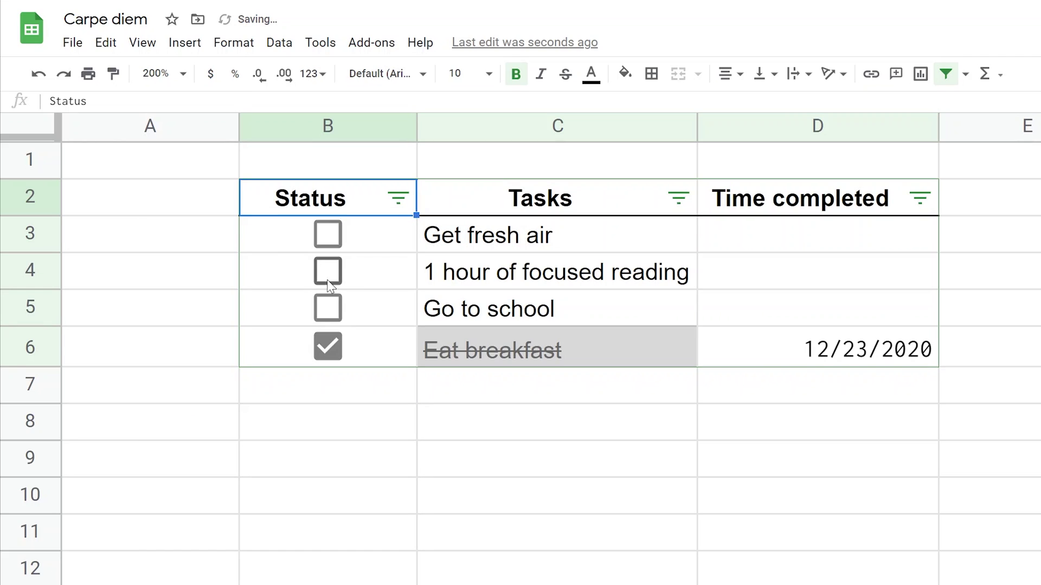
{"action": "left_click", "coordinate": [397, 199]}
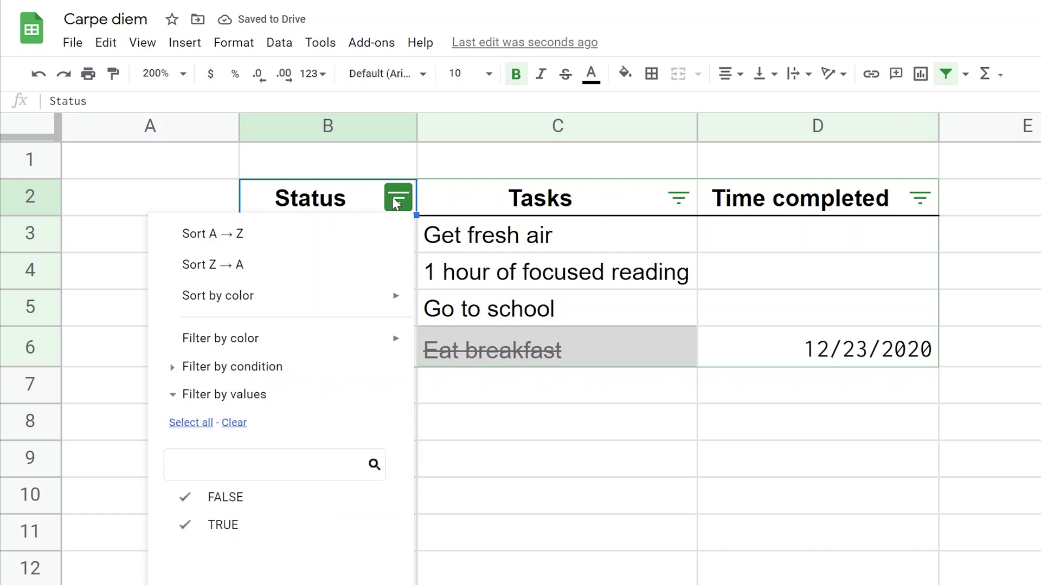
{"action": "left_click", "coordinate": [230, 265]}
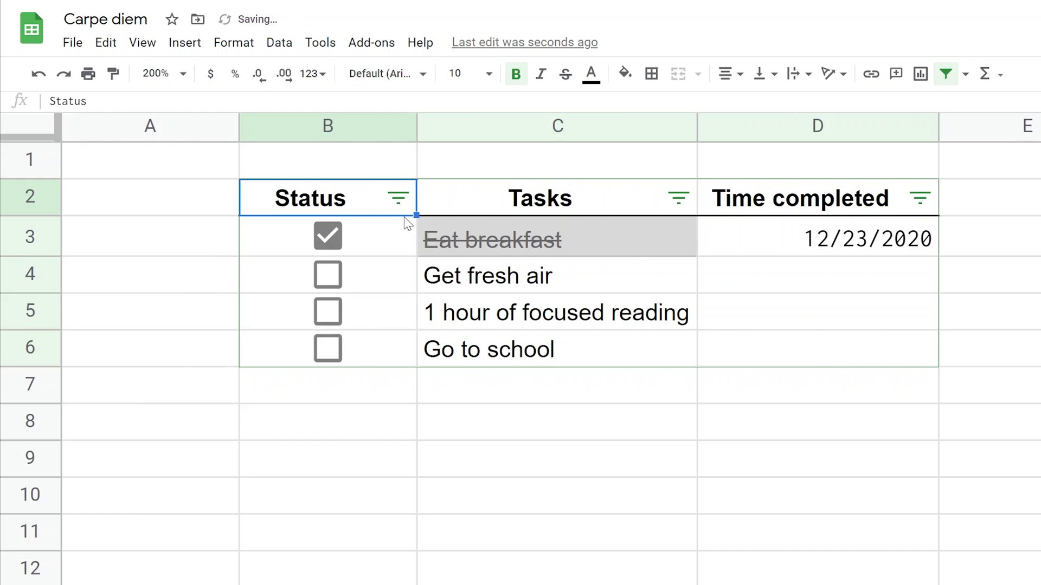
{"action": "left_click", "coordinate": [397, 199]}
{"action": "left_click", "coordinate": [337, 235]}
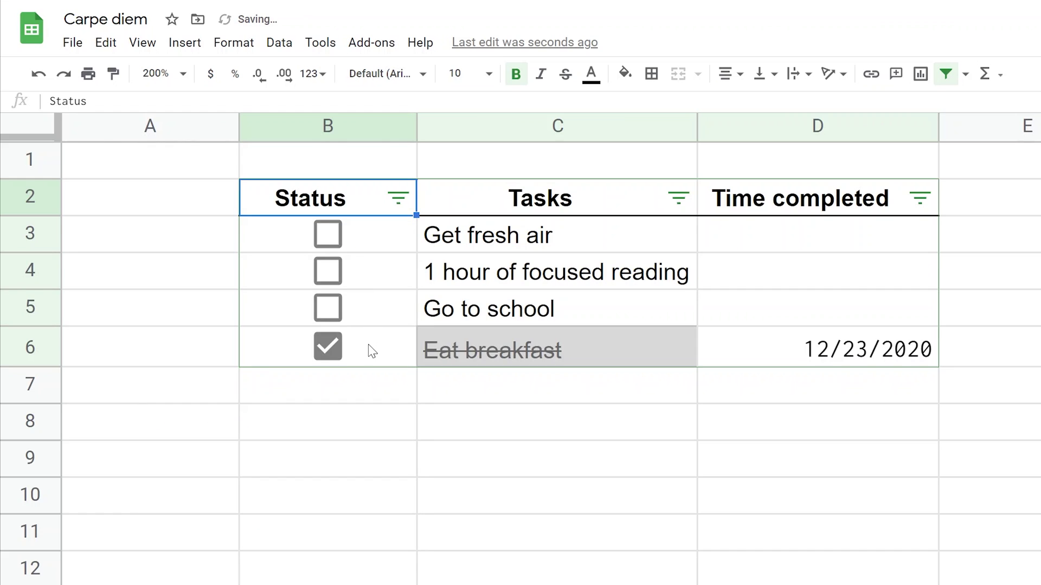